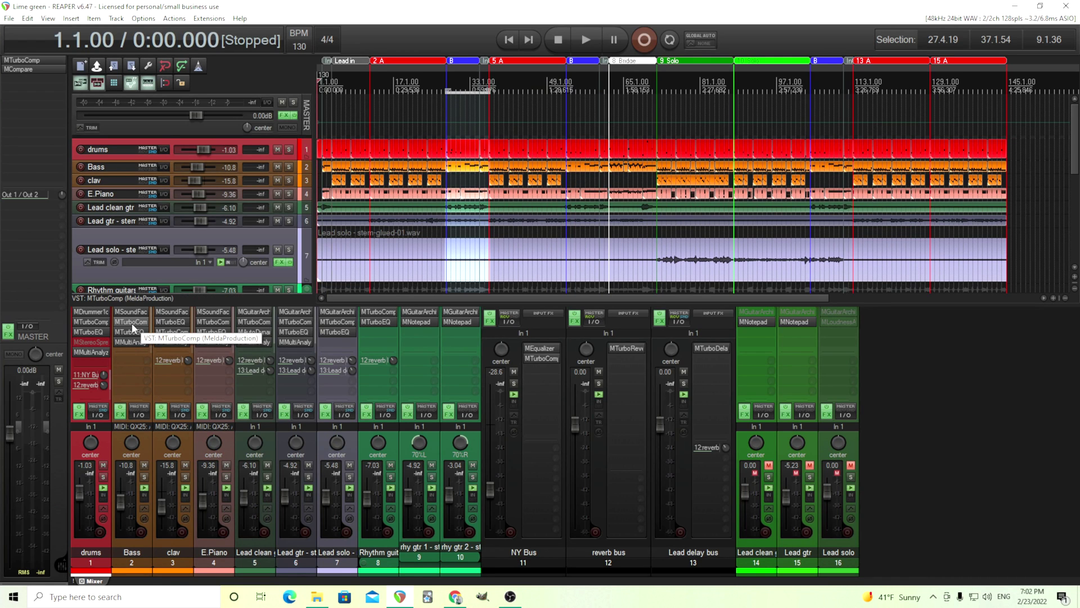
Play the song from about bar 3, solo the Bass and drums tracks during playback, and stop
{"action": "left_click", "coordinate": [330, 81]}
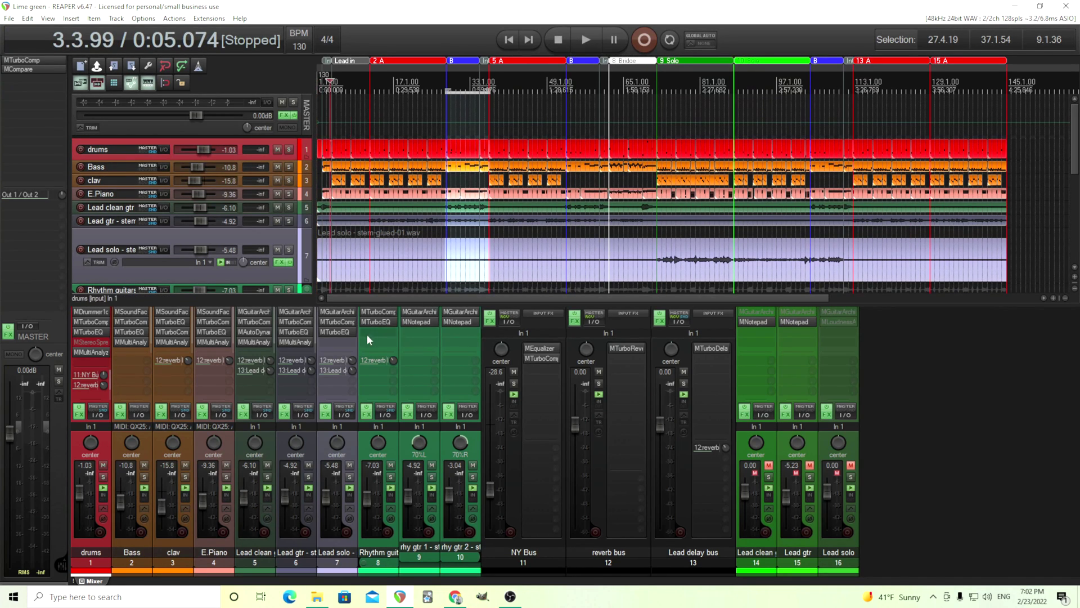
{"action": "left_click", "coordinate": [586, 40]}
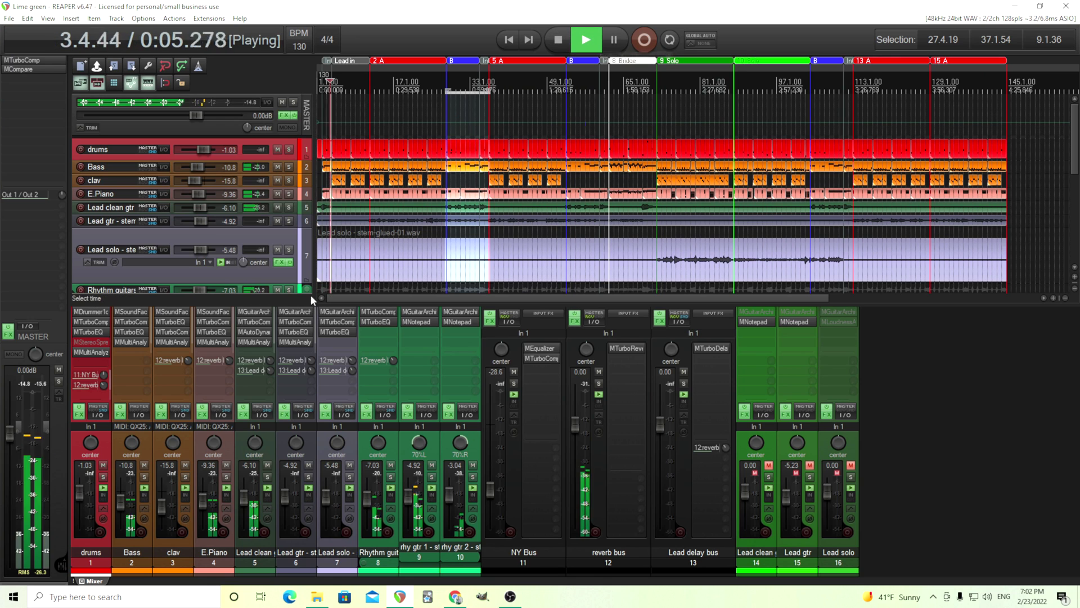
{"action": "left_click", "coordinate": [145, 478]}
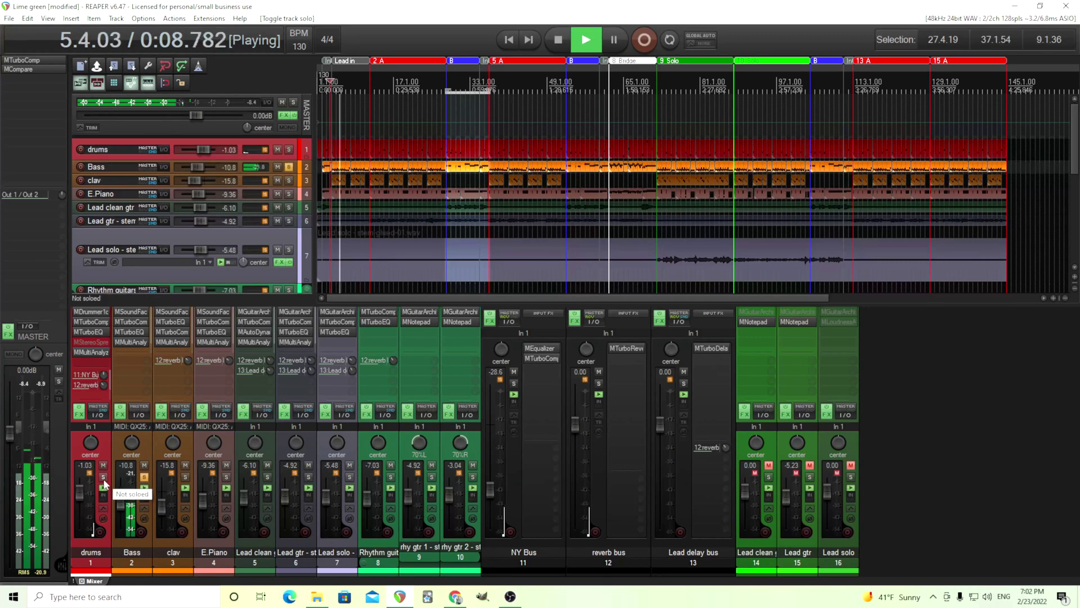
{"action": "left_click", "coordinate": [103, 477]}
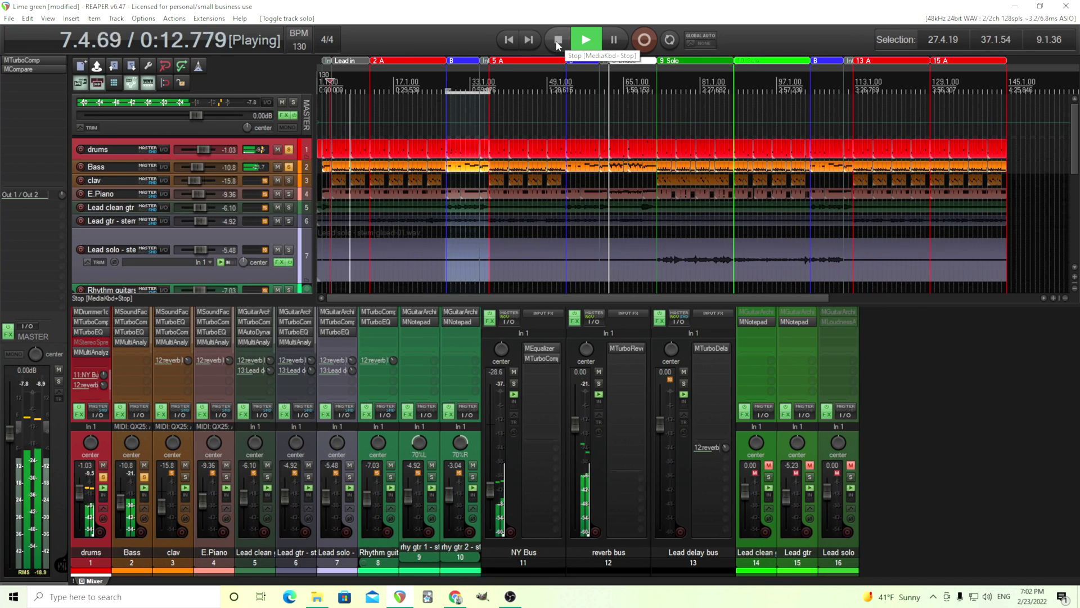
{"action": "left_click", "coordinate": [557, 42]}
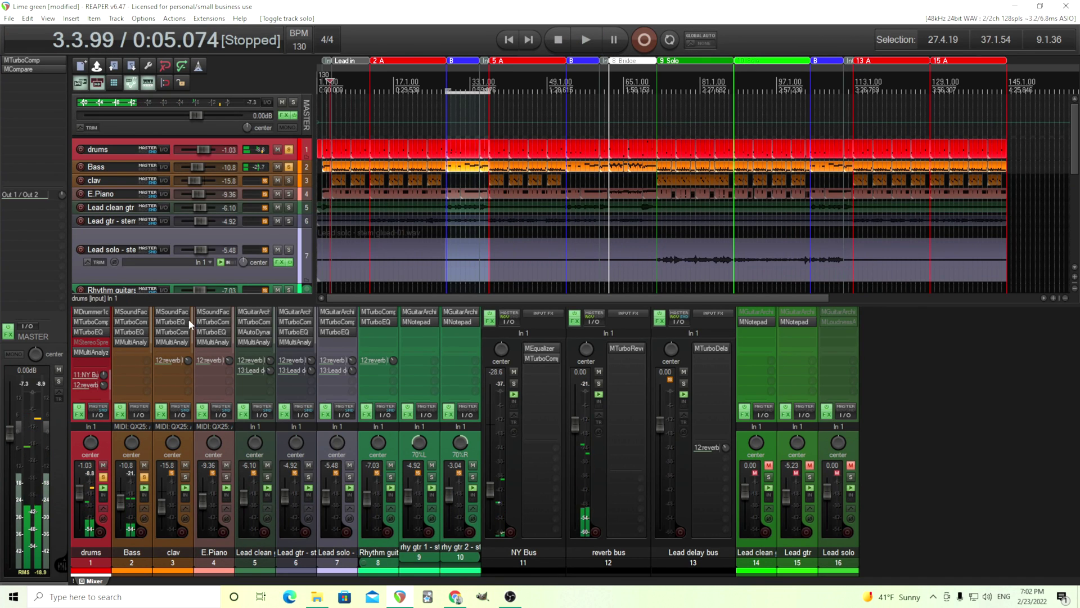
Send drums audio 1/2 to channels 3/4 of the Bass track's MTurboComp with MIDI set to None, and play a test passage
{"action": "left_click", "coordinate": [129, 321]}
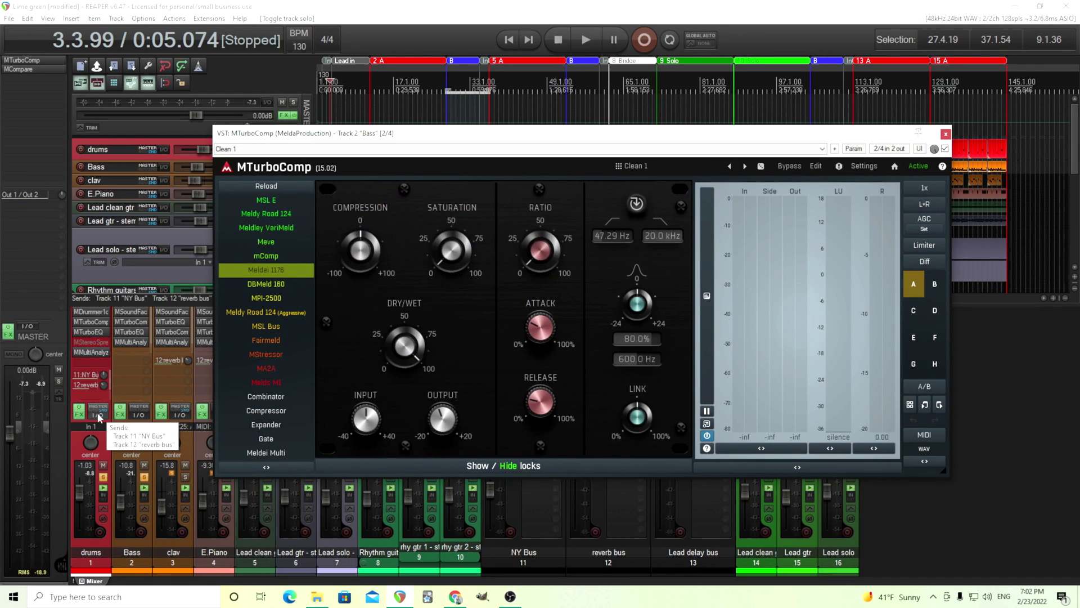
{"action": "left_click_drag", "start_coordinate": [99, 416], "coordinate": [497, 363]}
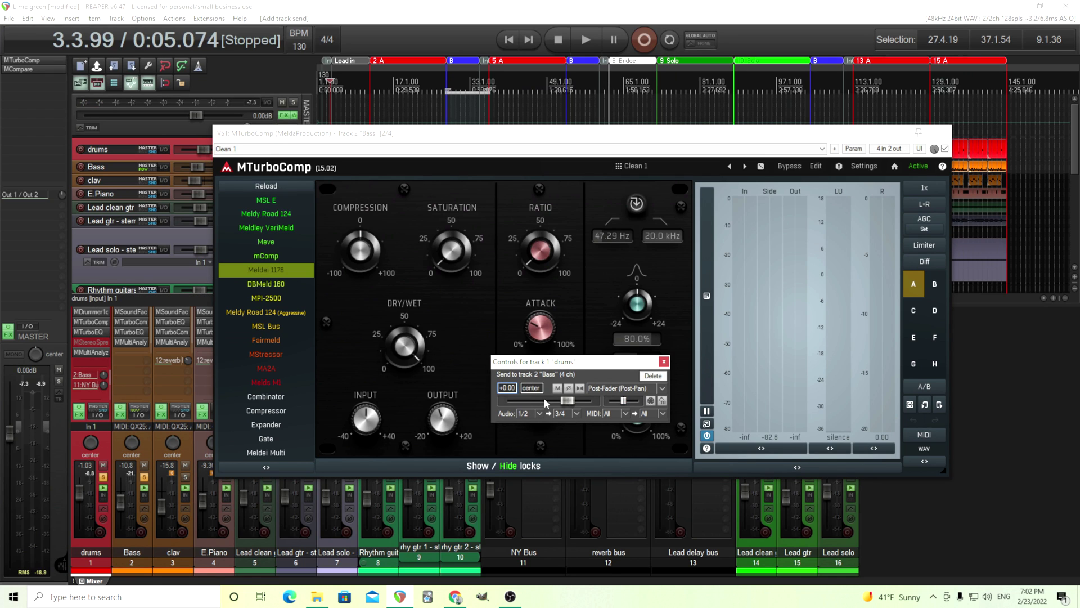
{"action": "left_click", "coordinate": [626, 414]}
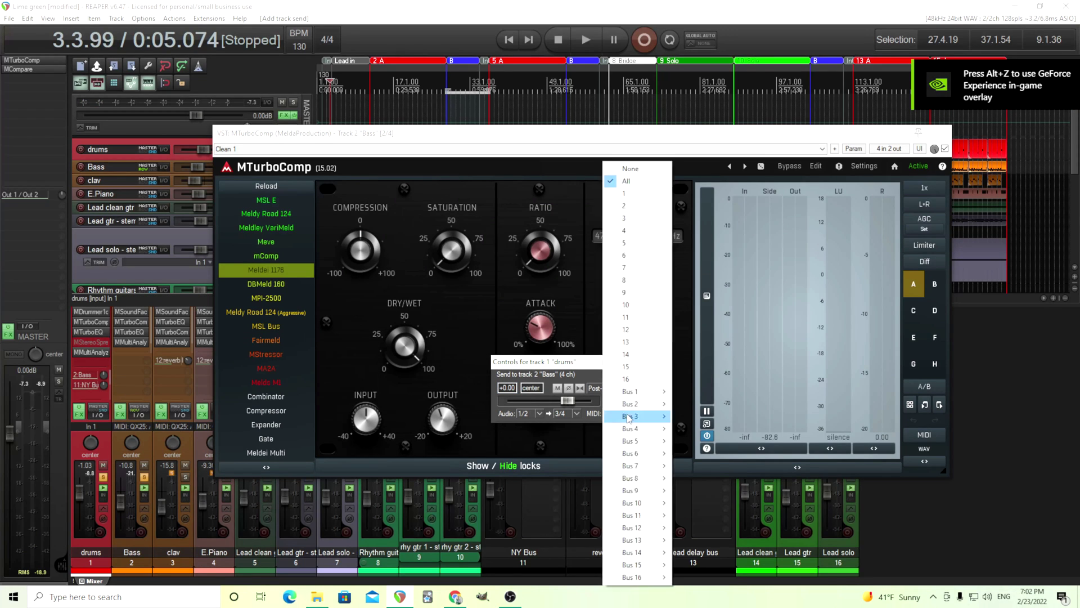
{"action": "left_click", "coordinate": [630, 168]}
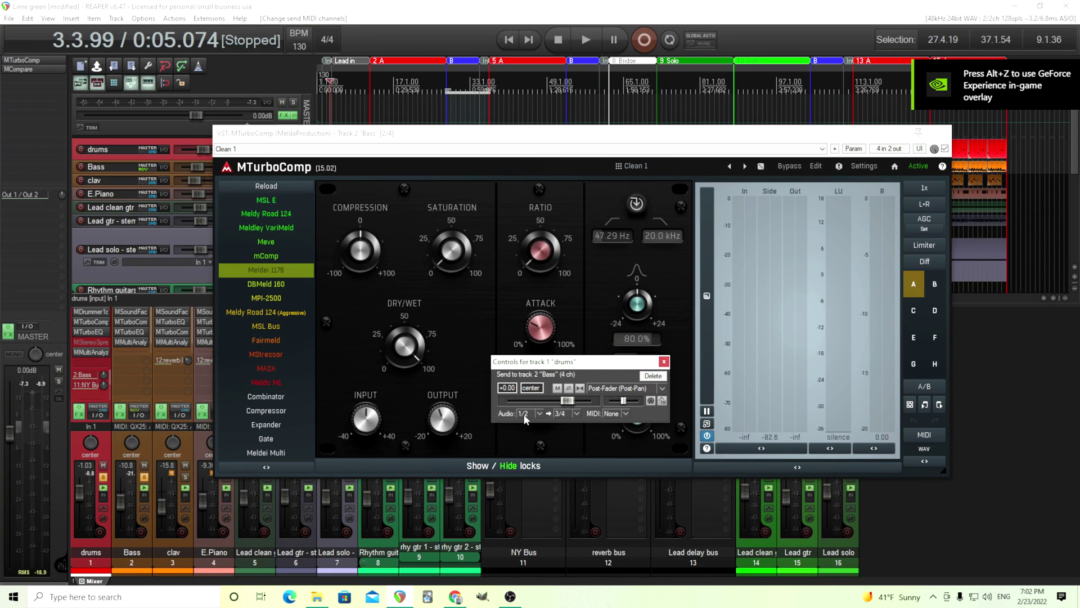
{"action": "left_click", "coordinate": [665, 362]}
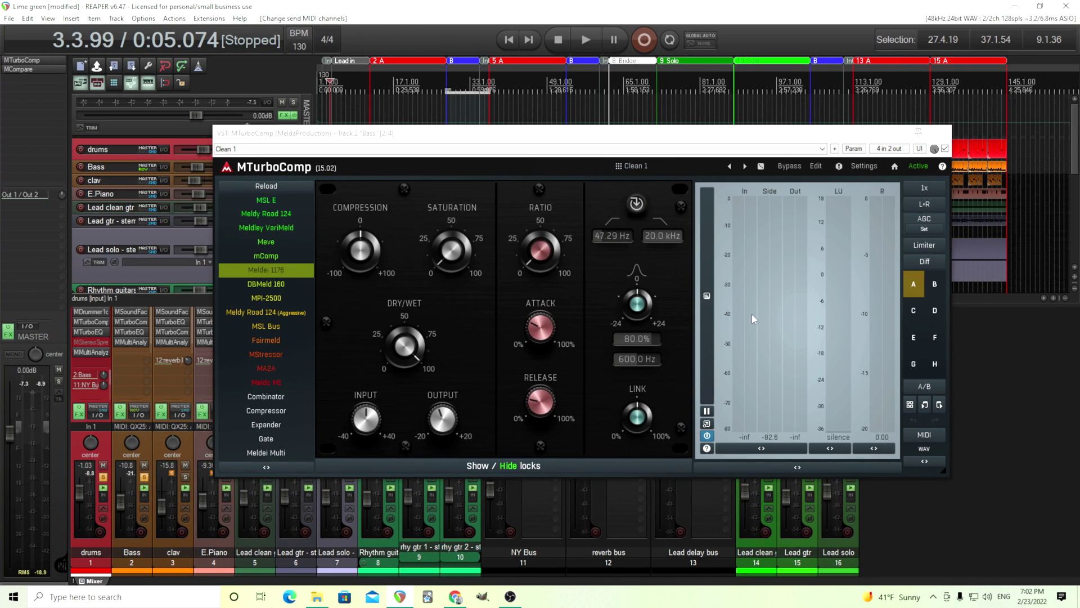
{"action": "left_click", "coordinate": [592, 37]}
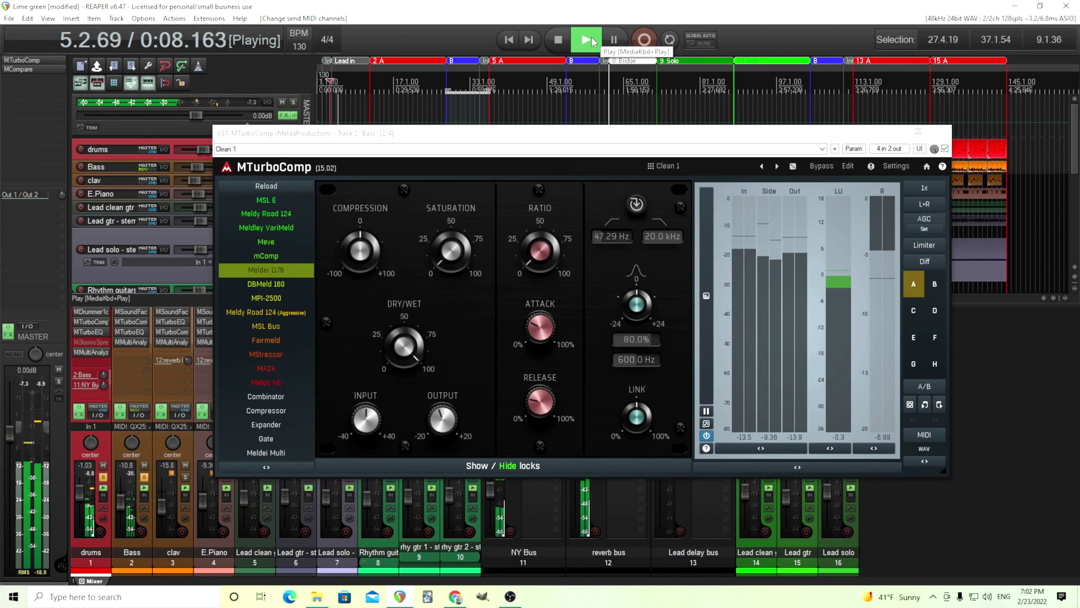
{"action": "key", "text": "space"}
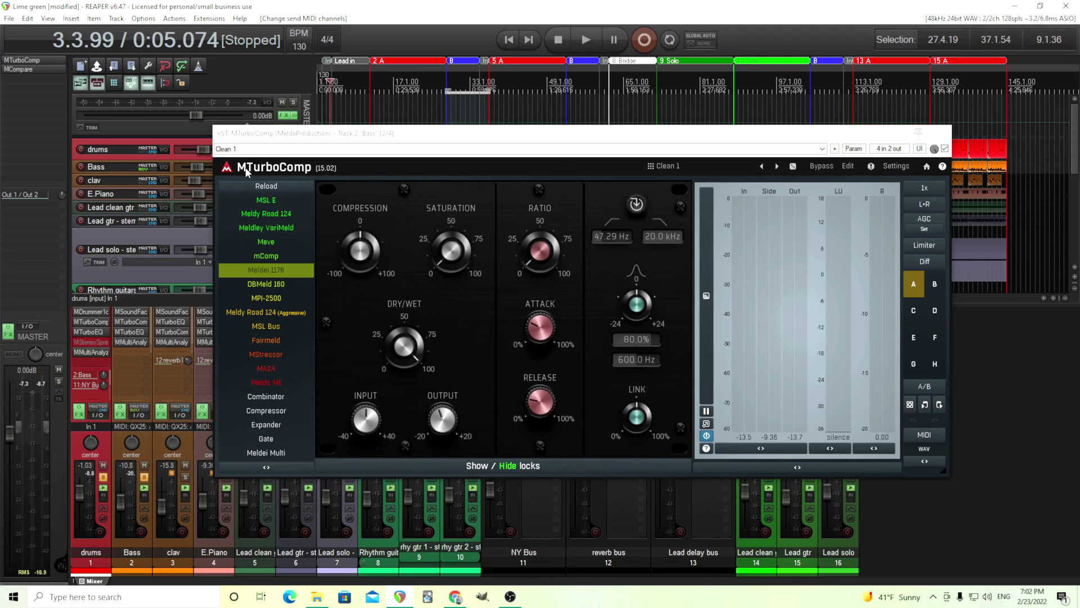
Enable Side-chain for follower 1 in the bass compressor's edit view during playback, then stop
{"action": "left_click", "coordinate": [849, 166]}
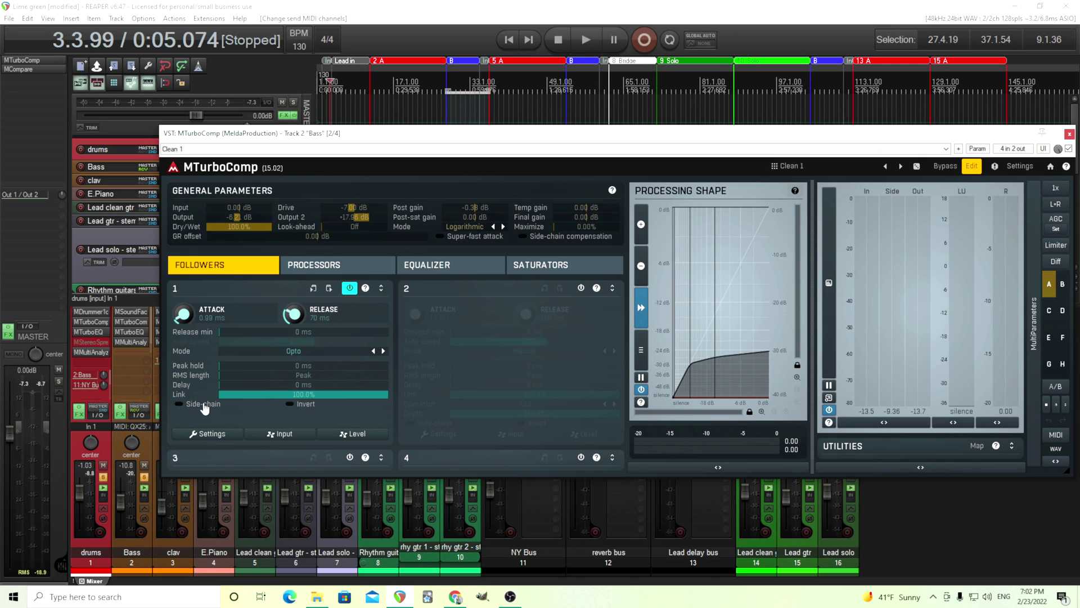
{"action": "left_click", "coordinate": [585, 39]}
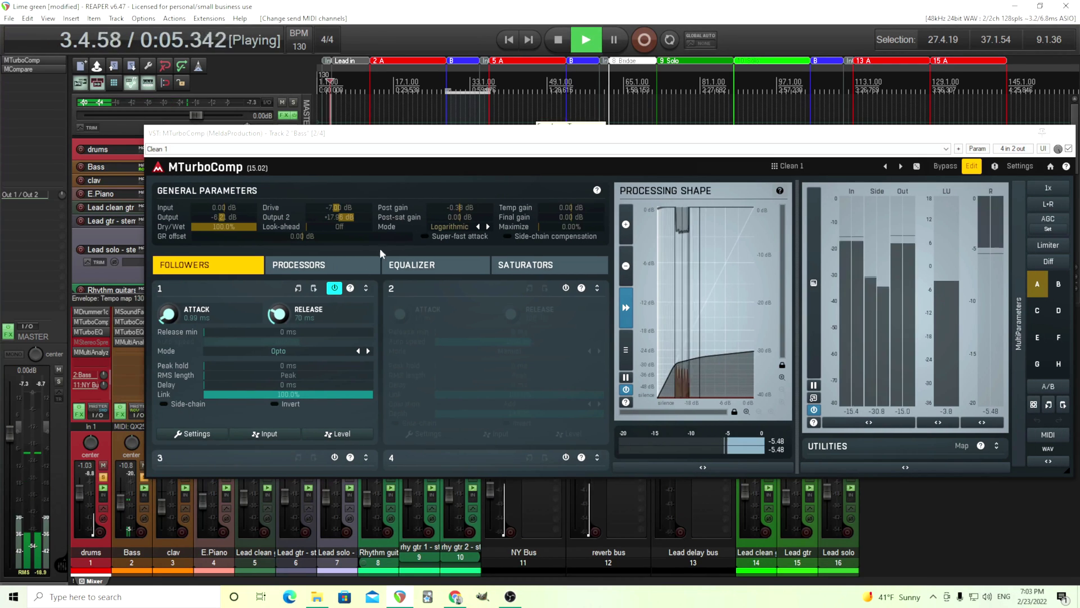
{"action": "left_click", "coordinate": [187, 404]}
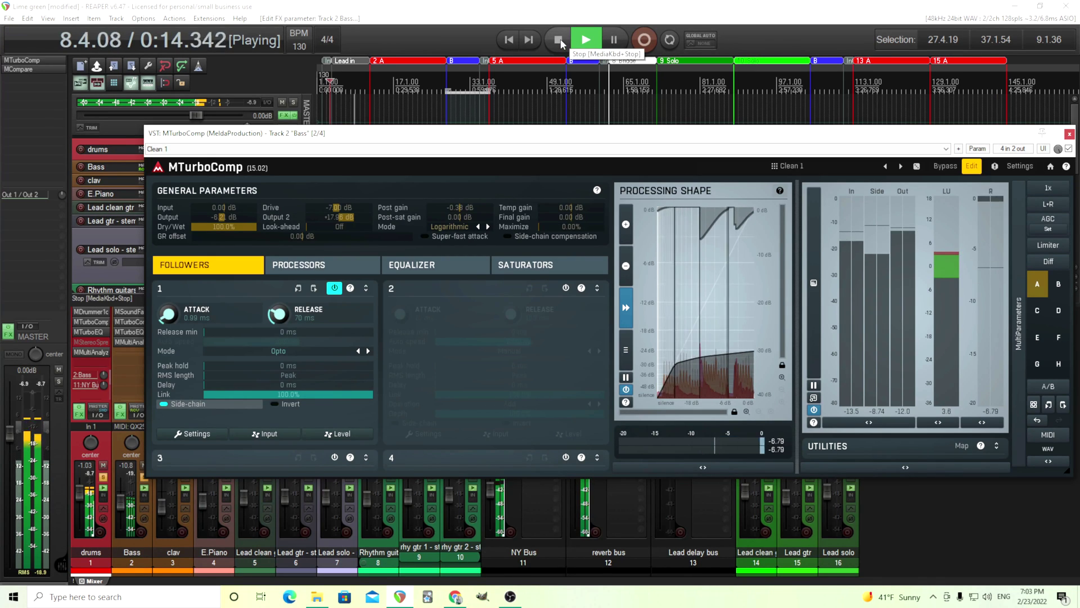
{"action": "left_click", "coordinate": [561, 39]}
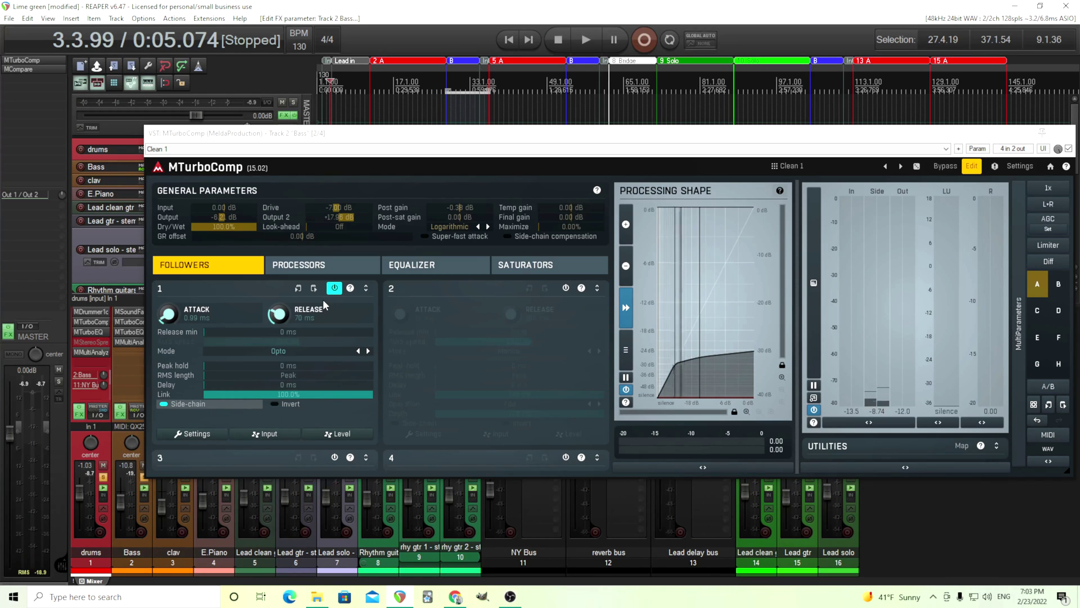
Return to the Meldei 1176 device view and, during playback, raise Compression beyond +73.6% and set Release to about 34%
{"action": "left_click", "coordinate": [972, 171]}
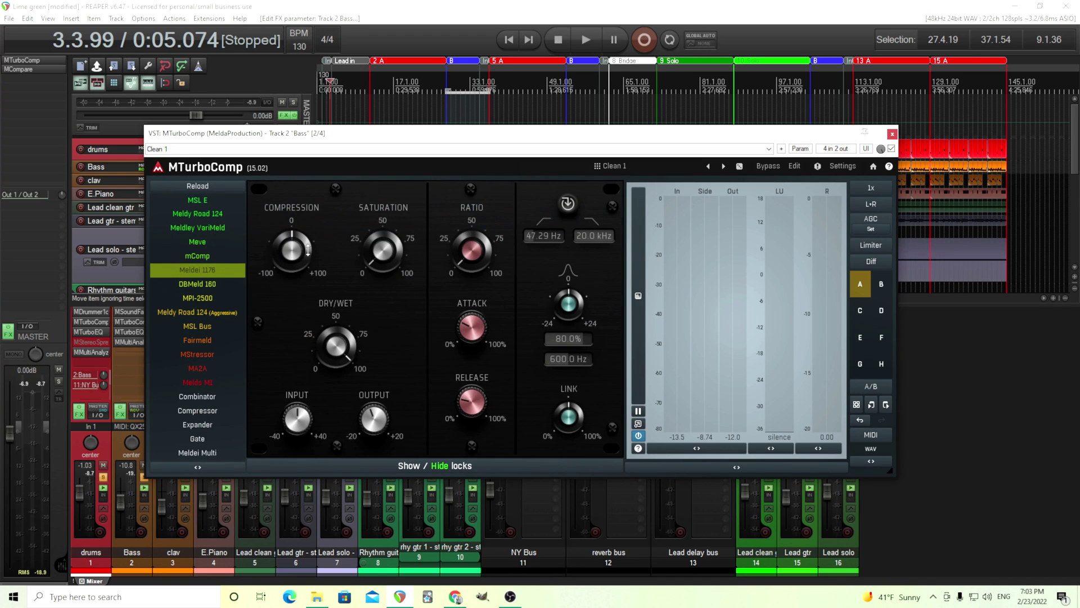
{"action": "key", "text": "space"}
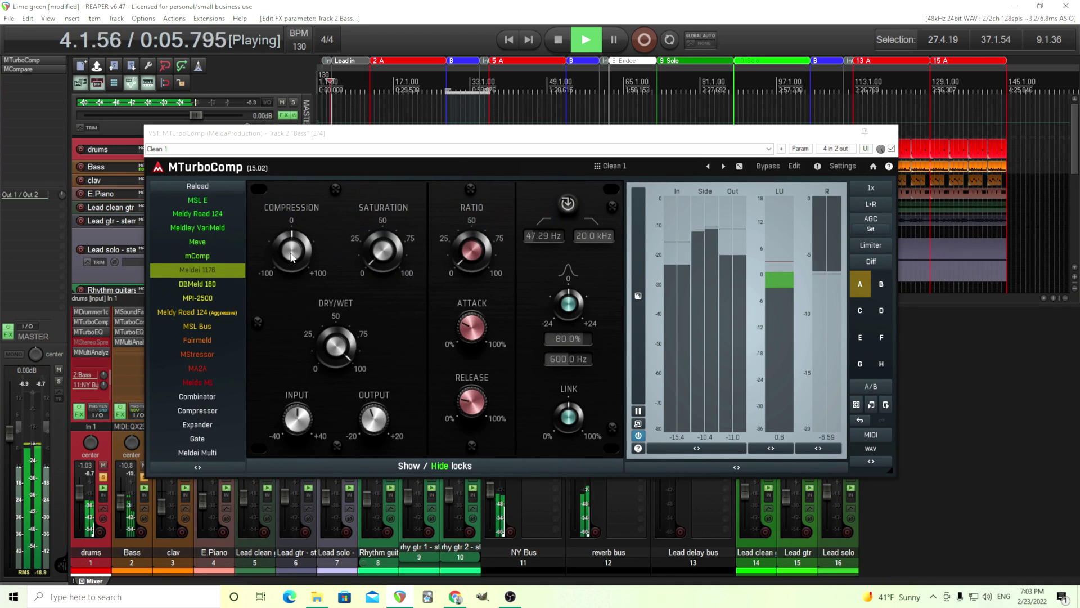
{"action": "left_click_drag", "start_coordinate": [291, 257], "coordinate": [291, 213]}
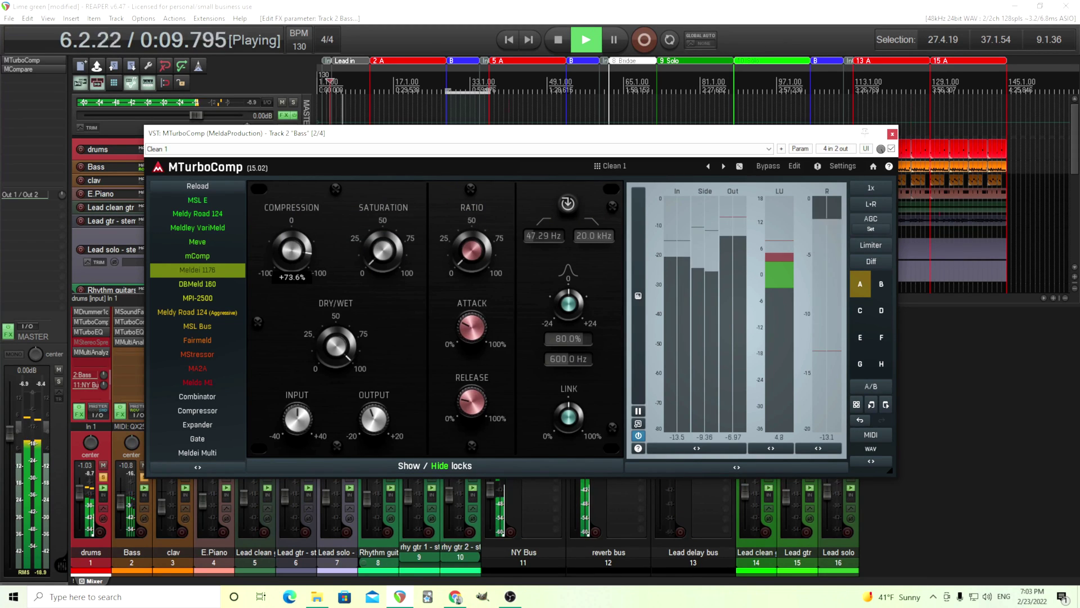
{"action": "left_click", "coordinate": [471, 400]}
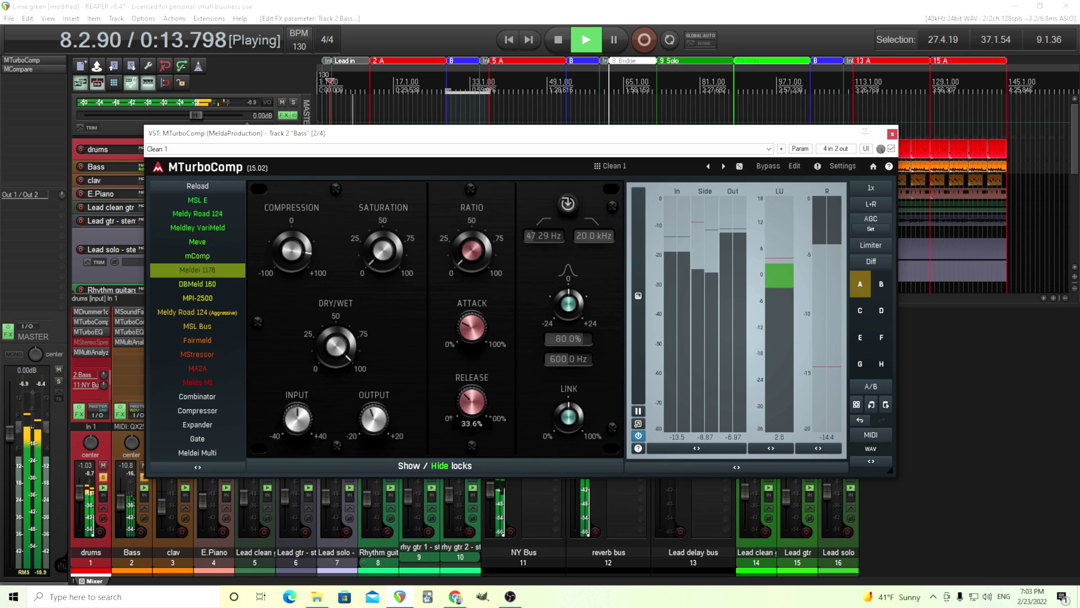
{"action": "scroll", "coordinate": [472, 401], "scroll_direction": "up", "scroll_amount": 1}
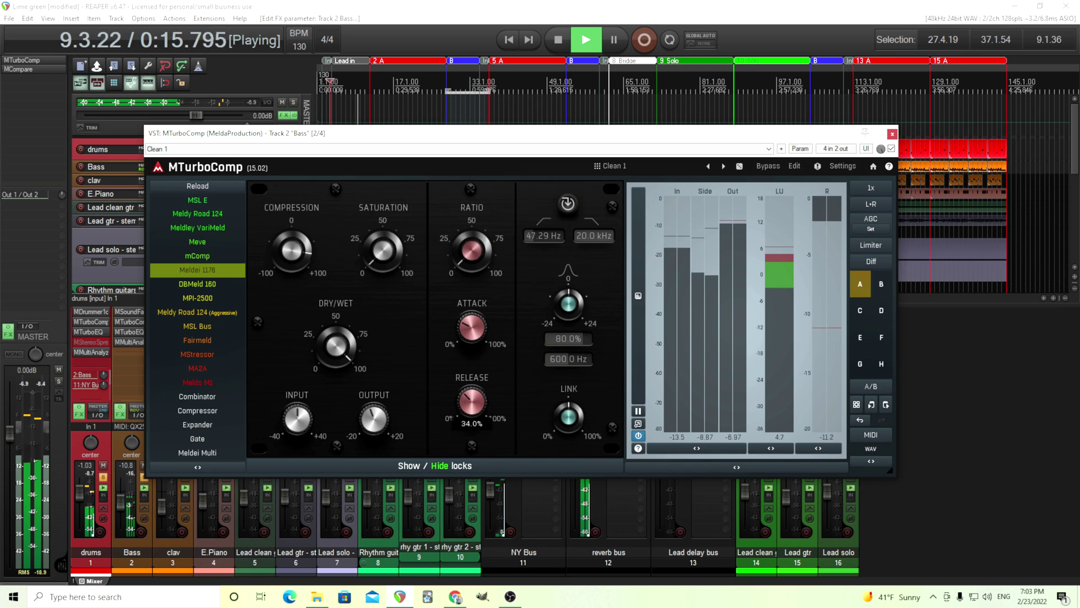
{"action": "left_click_drag", "start_coordinate": [291, 250], "coordinate": [291, 239]}
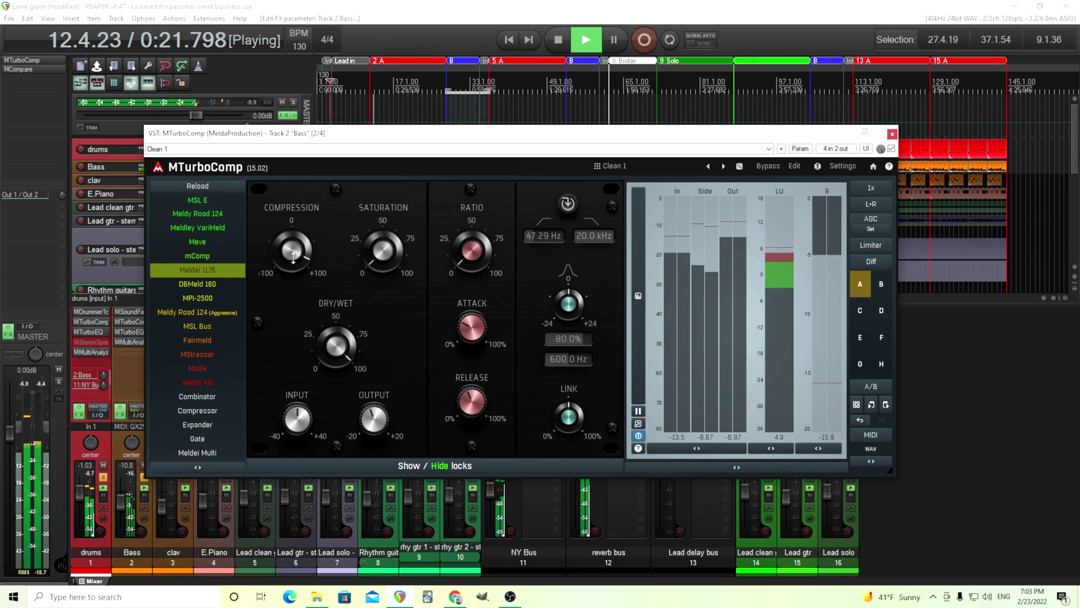
{"action": "key", "text": "space"}
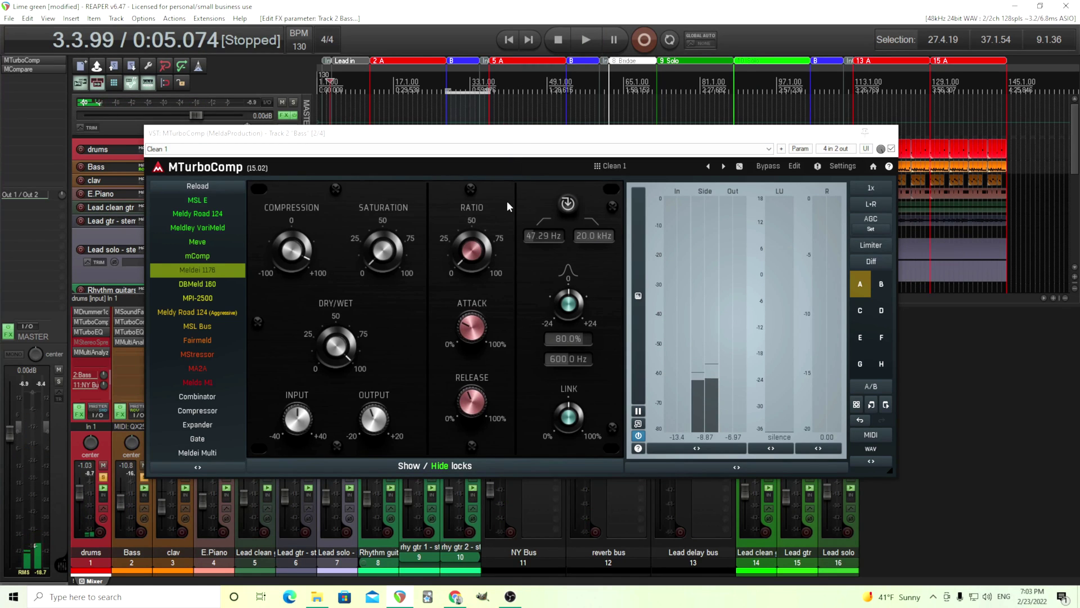
In follower 1's side-chain equalizer, disable the high-pass band and enable band 6 as a low-pass at about 7354 Hz with slope 2
{"action": "left_click", "coordinate": [796, 169]}
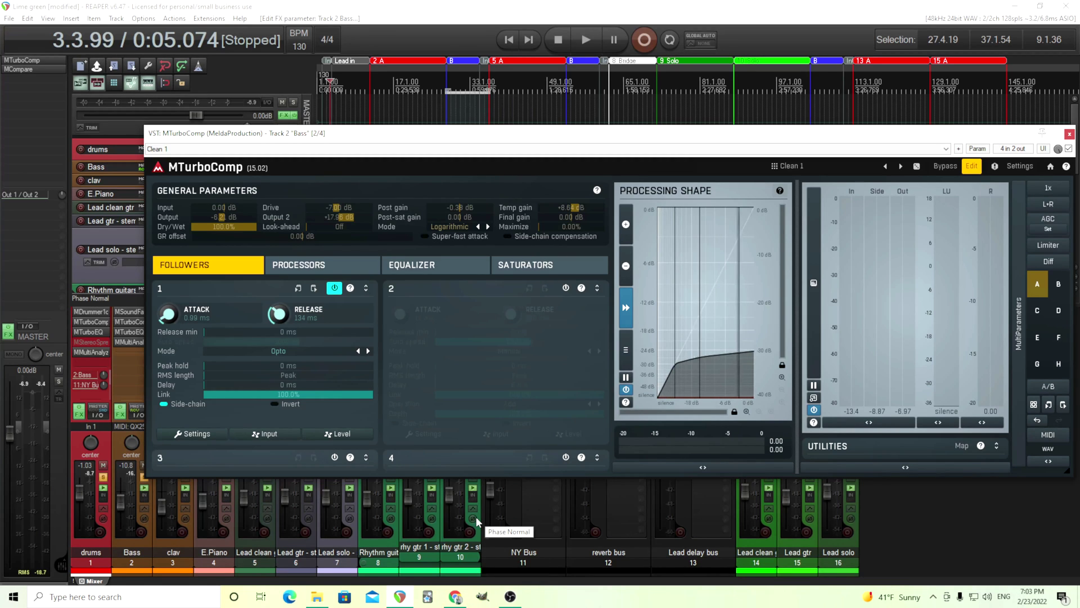
{"action": "left_click", "coordinate": [197, 435]}
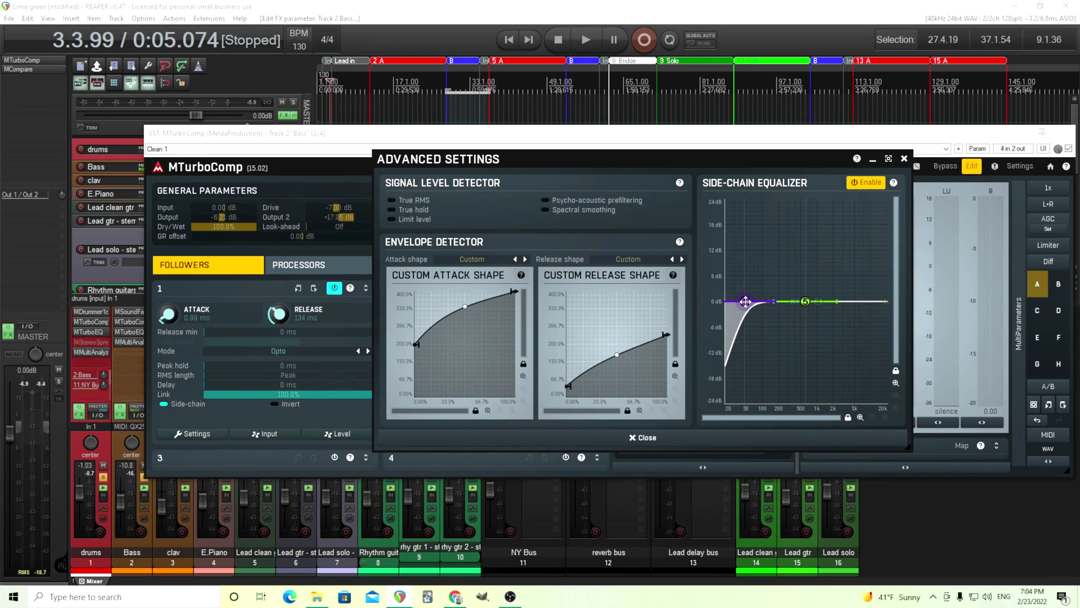
{"action": "double_click", "coordinate": [745, 301]}
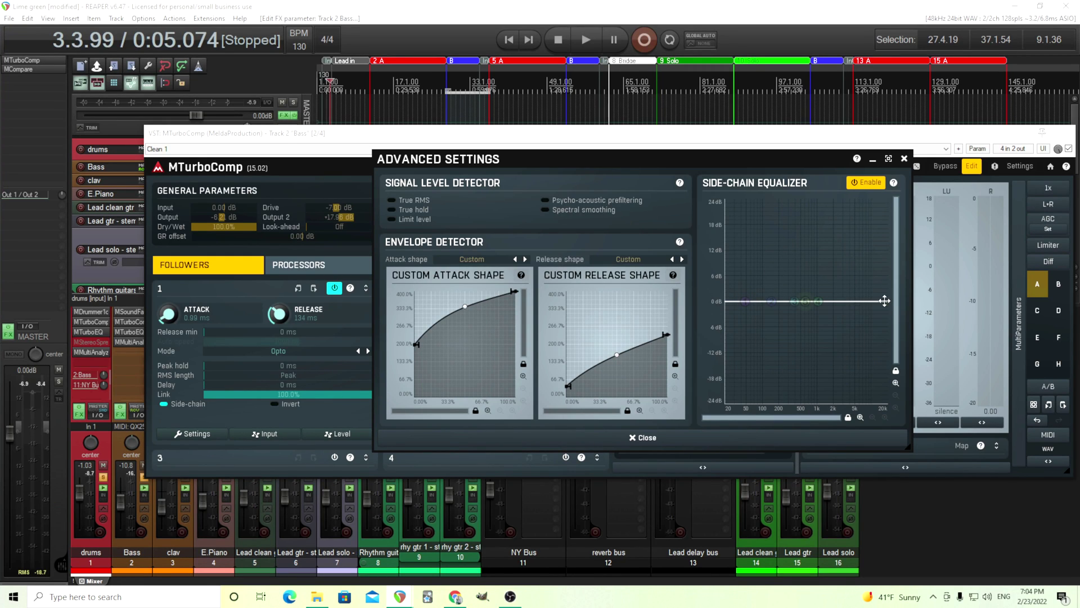
{"action": "left_click_drag", "start_coordinate": [886, 301], "coordinate": [863, 302]}
{"action": "right_click", "coordinate": [864, 302]}
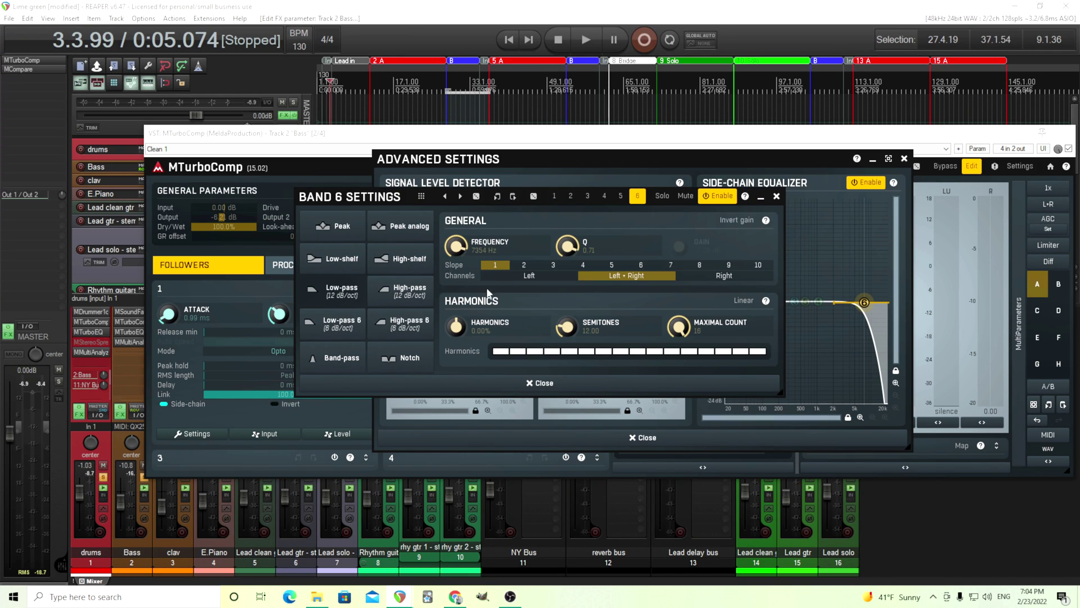
{"action": "left_click", "coordinate": [524, 266]}
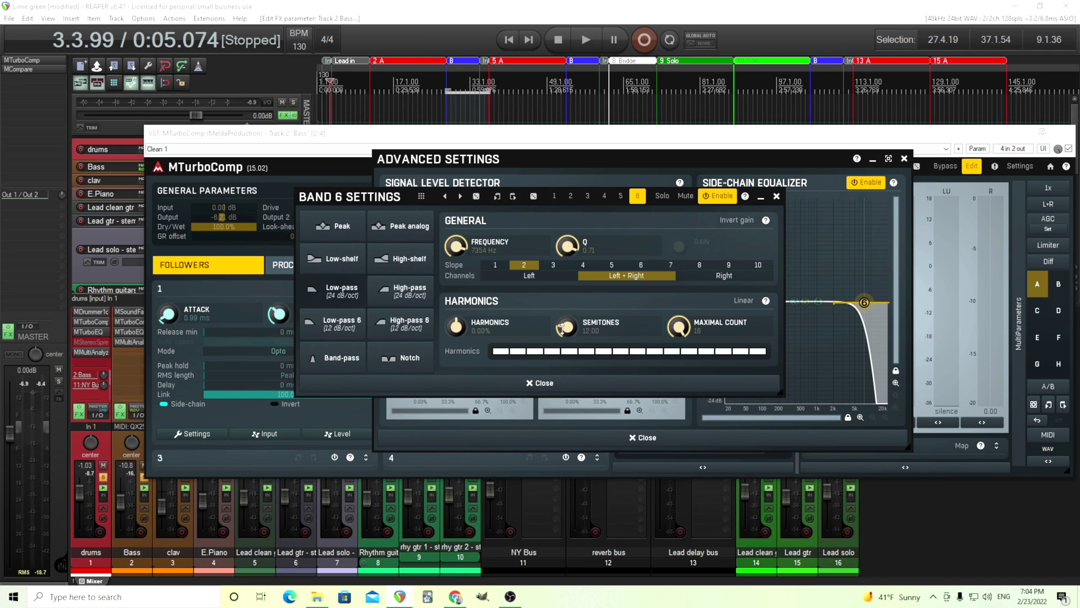
{"action": "left_click", "coordinate": [603, 388]}
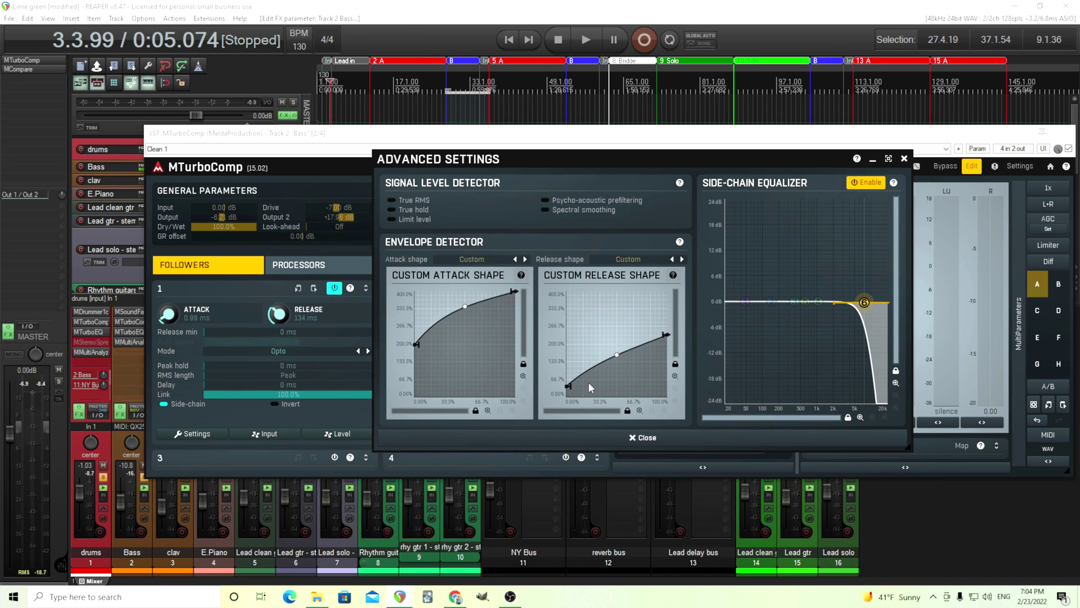
Unsolo the drums, solo them again during playback, and sweep the side-chain equalizer's band 6 low-pass cutoff down to about 122 Hz
{"action": "left_click_drag", "start_coordinate": [527, 161], "coordinate": [429, 164]}
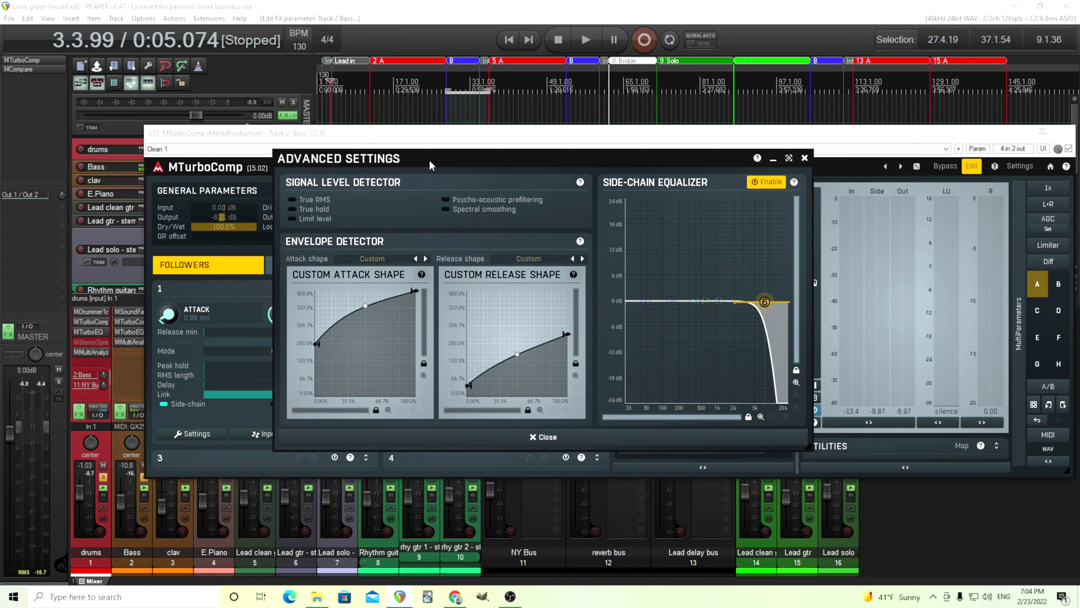
{"action": "left_click", "coordinate": [103, 477]}
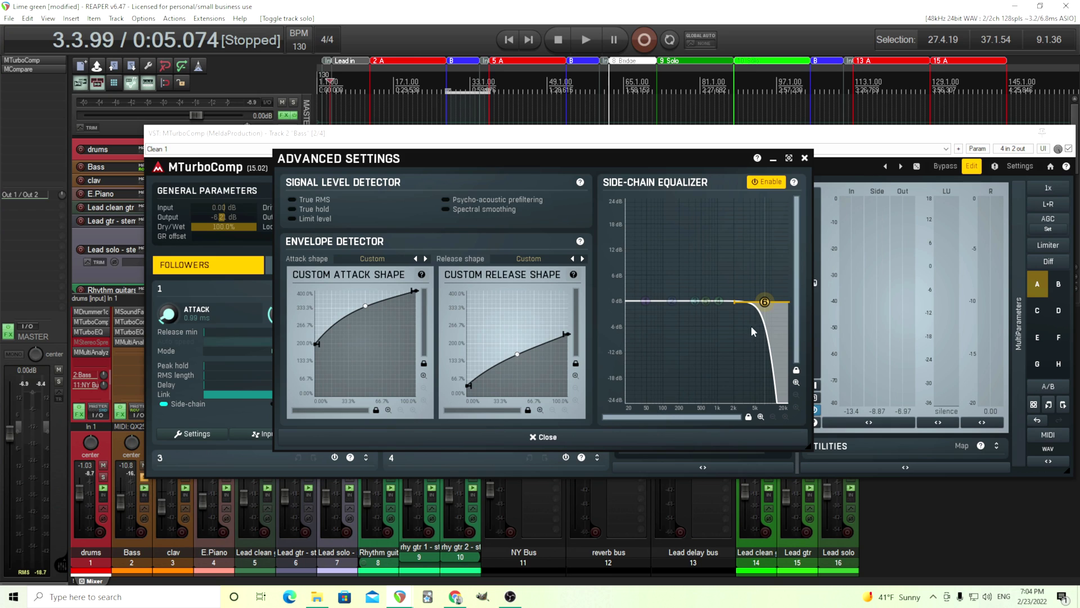
{"action": "mouse_move", "coordinate": [764, 303]}
{"action": "left_mouse_down"}
{"action": "mouse_move", "coordinate": [710, 305]}
{"action": "mouse_move", "coordinate": [776, 305]}
{"action": "left_mouse_up"}
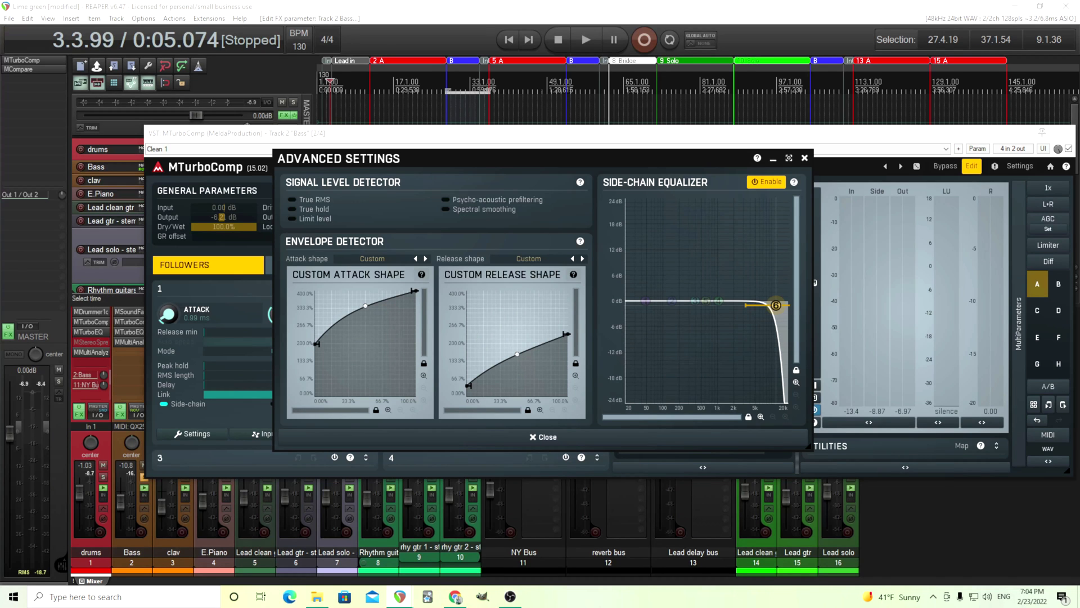
{"action": "left_click", "coordinate": [587, 41]}
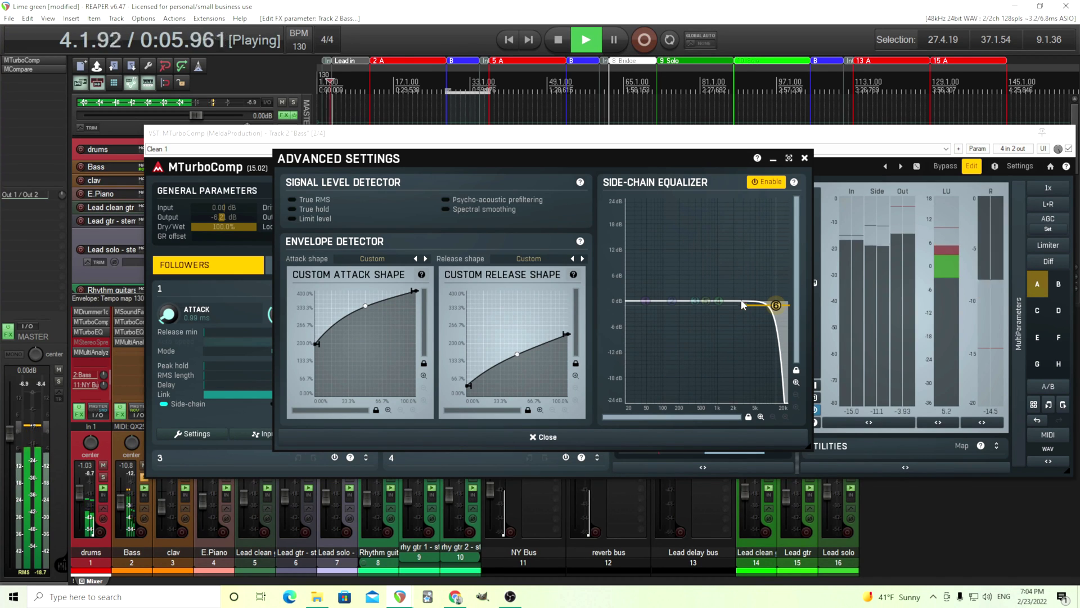
{"action": "left_click", "coordinate": [103, 477]}
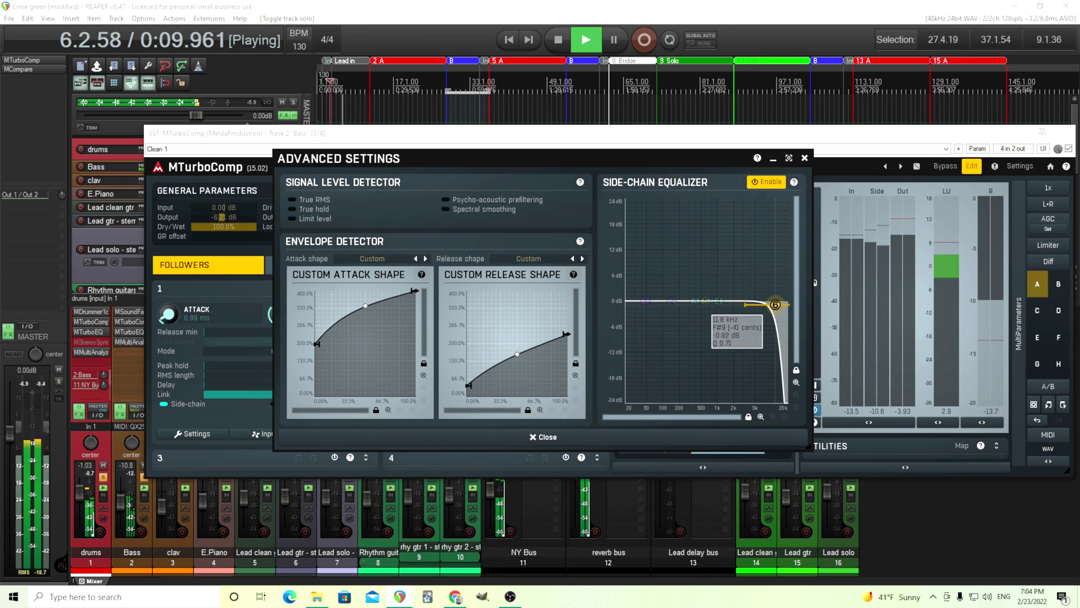
{"action": "left_click_drag", "start_coordinate": [776, 305], "coordinate": [668, 301]}
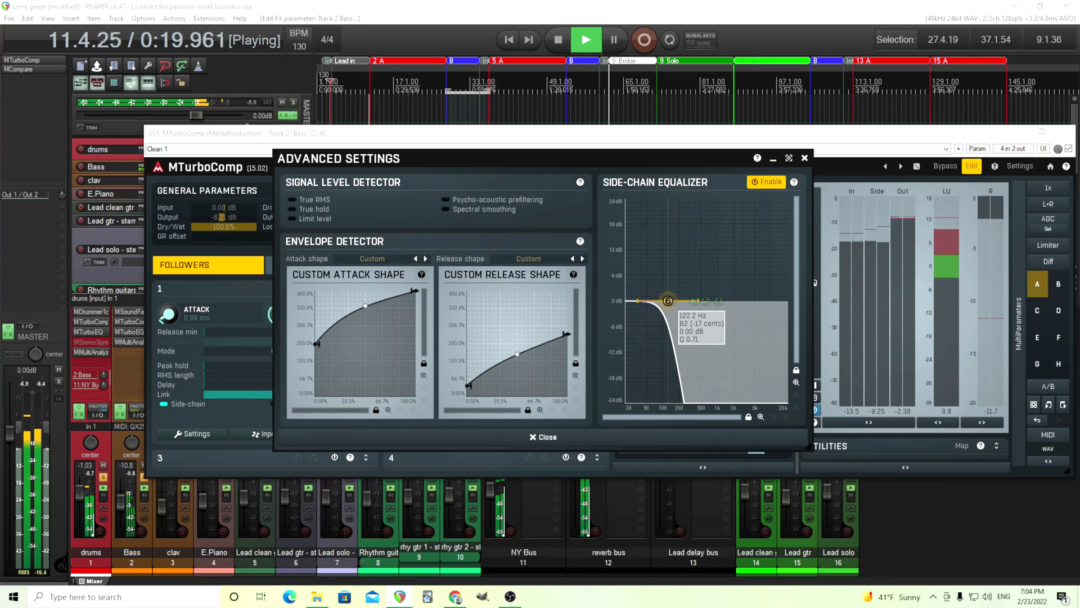
Nudge band 6's low-pass cutoff slightly lower, compare the drums unsoloed and soloed during playback, and stop
{"action": "left_click_drag", "start_coordinate": [668, 301], "coordinate": [663, 302]}
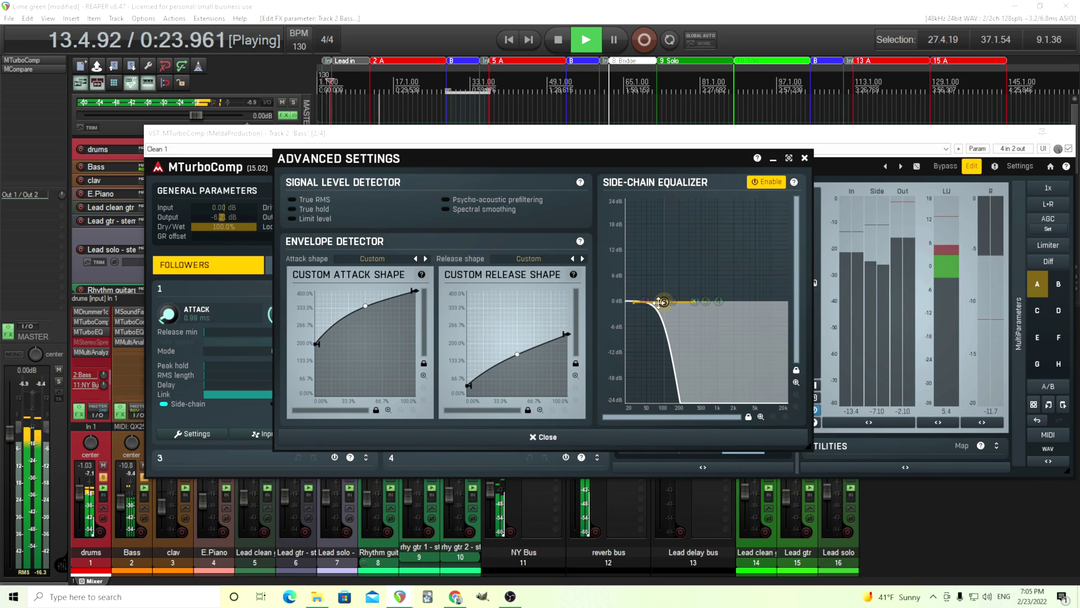
{"action": "left_click", "coordinate": [102, 476]}
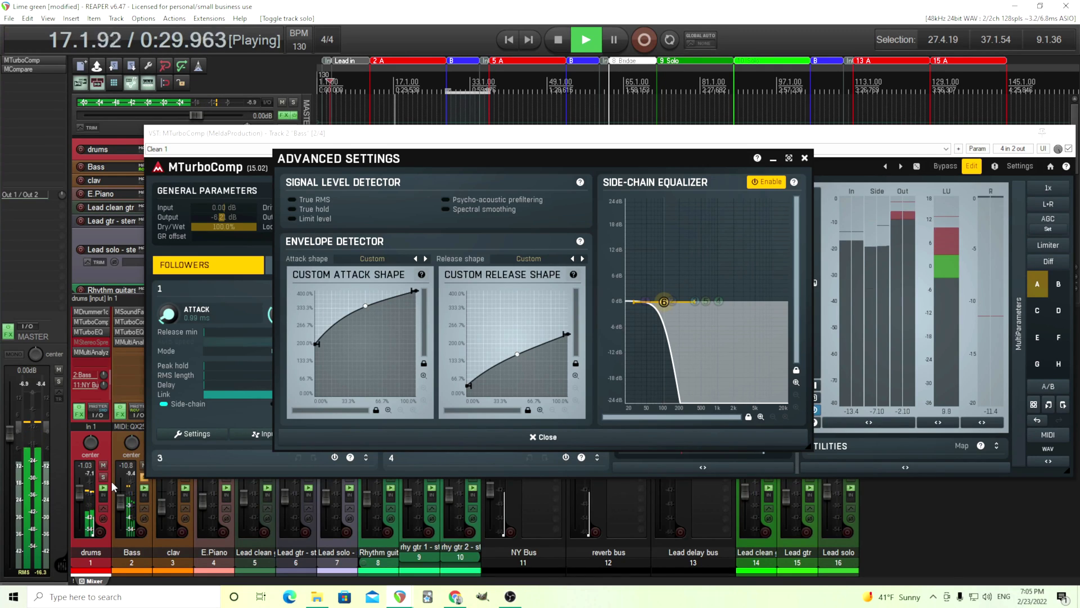
{"action": "left_click", "coordinate": [103, 476]}
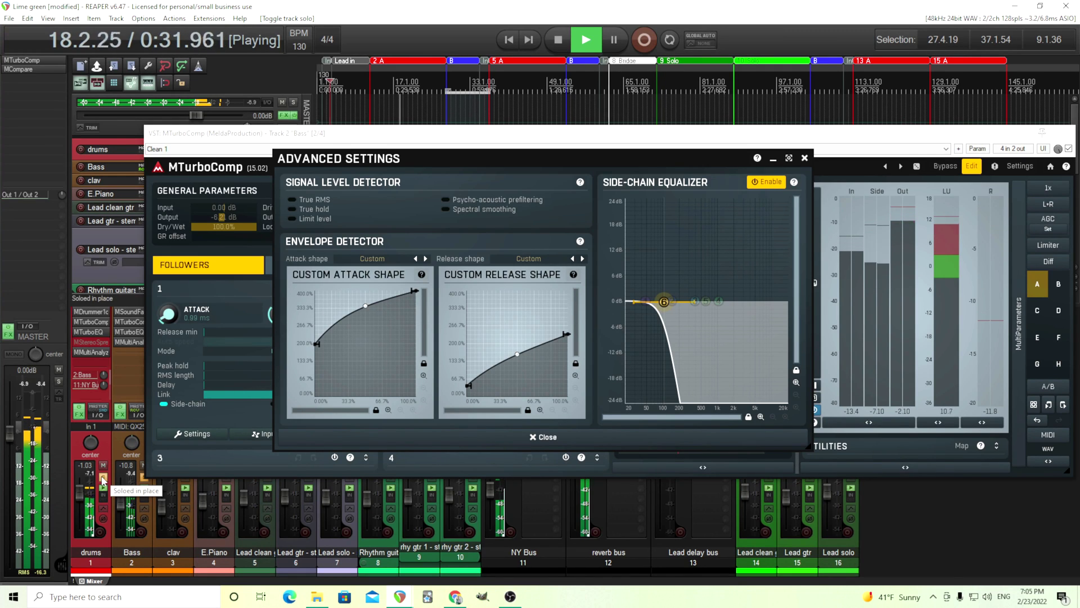
{"action": "left_click", "coordinate": [558, 40]}
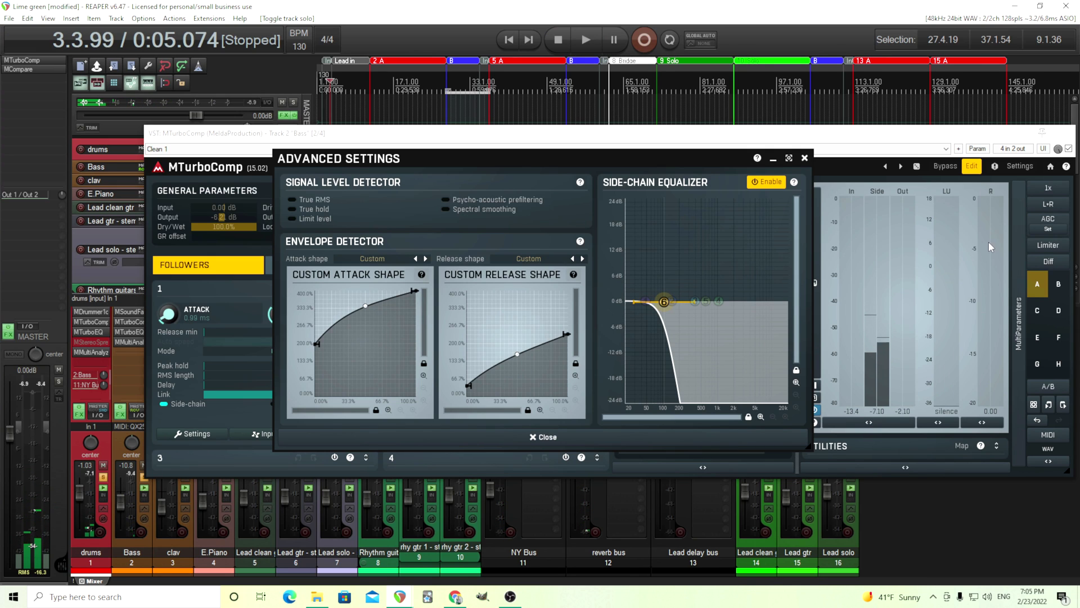
Play the track, switch the side-chain equalizer off and on again to compare its effect, and stop playback
{"action": "left_click", "coordinate": [587, 46]}
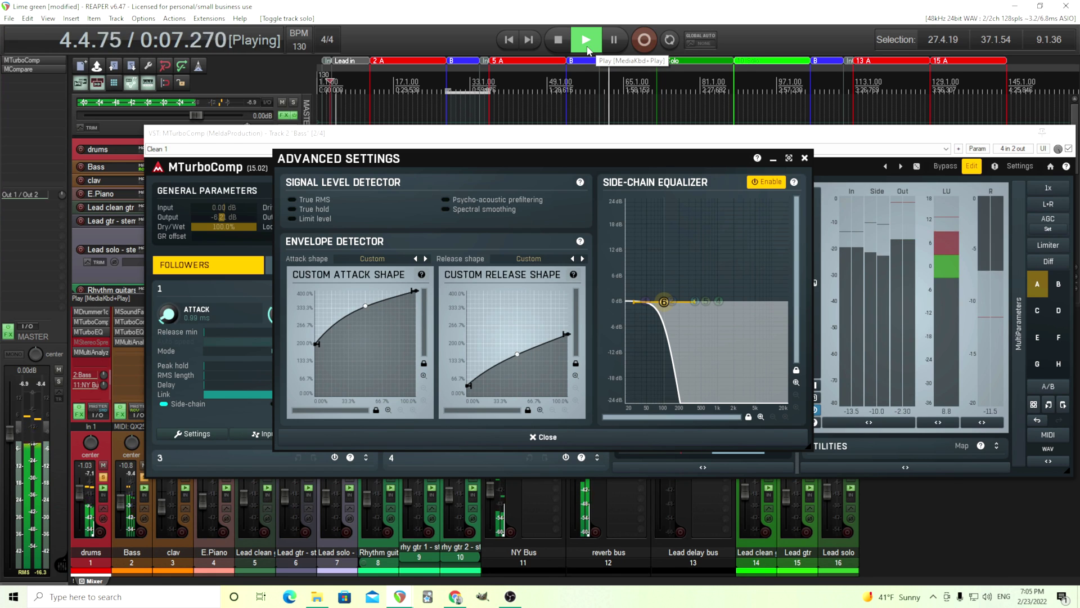
{"action": "left_click", "coordinate": [758, 187]}
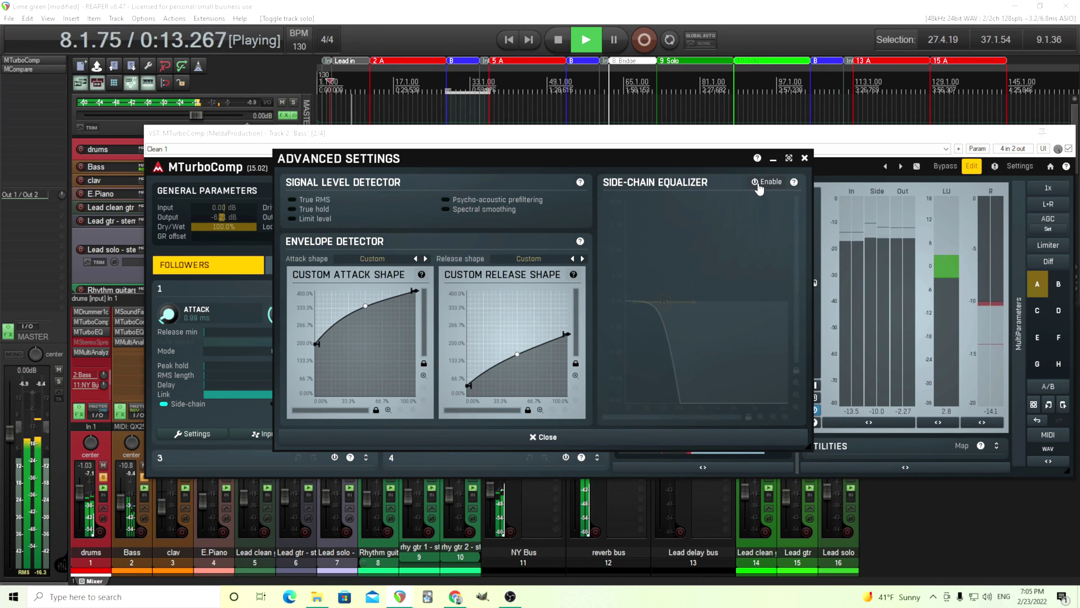
{"action": "left_click", "coordinate": [759, 187]}
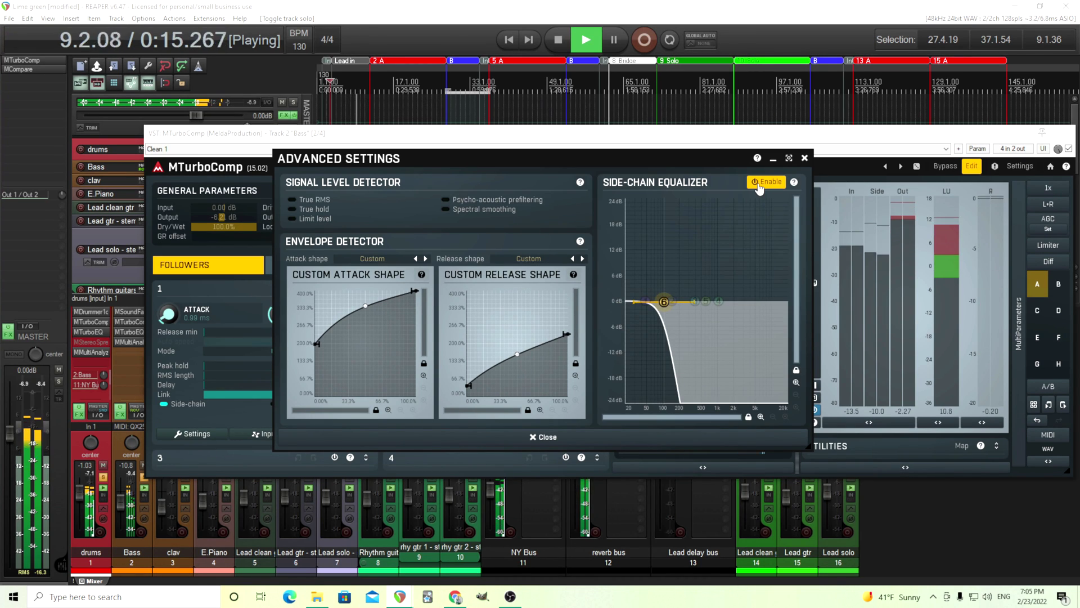
{"action": "left_click", "coordinate": [555, 40]}
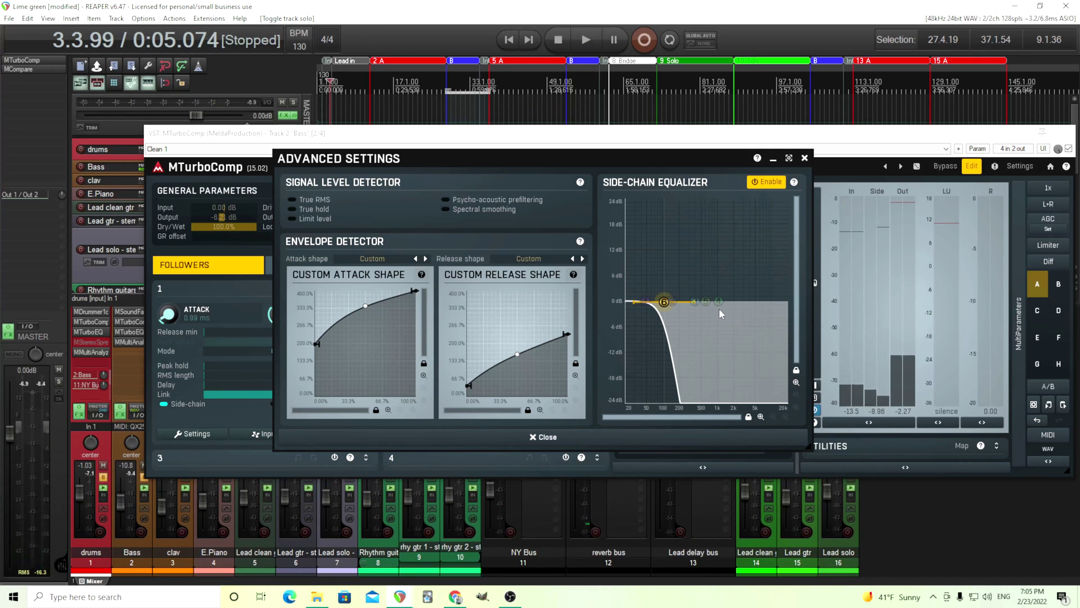
Move band 6's low-pass to the high end and disable it, and enable band 1 as a high-pass in follower 1's side-chain equalizer
{"action": "left_click_drag", "start_coordinate": [665, 304], "coordinate": [774, 300]}
{"action": "double_click", "coordinate": [774, 300]}
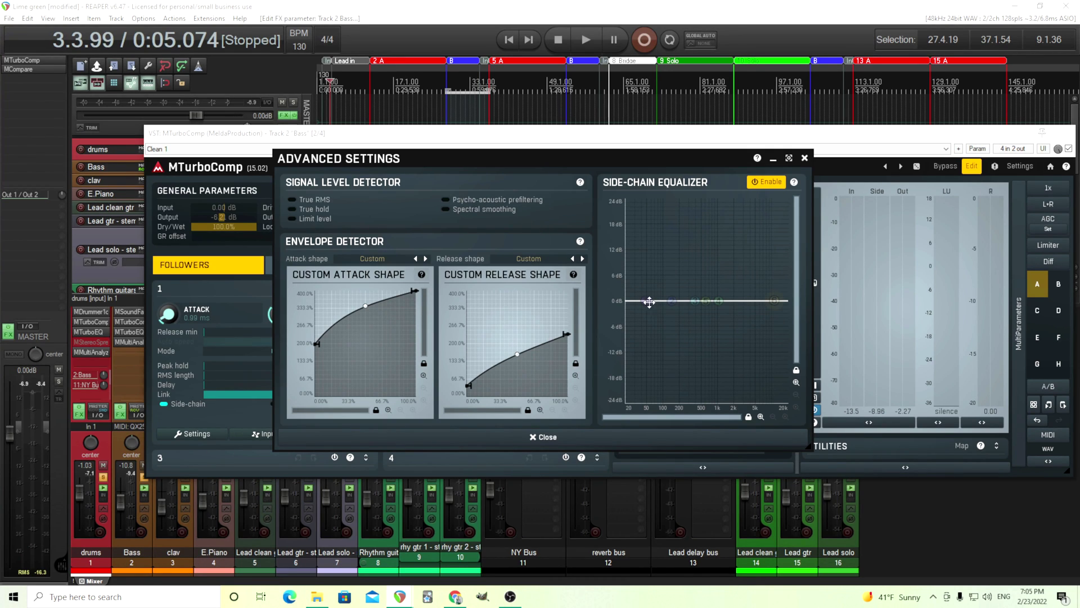
{"action": "double_click", "coordinate": [645, 302]}
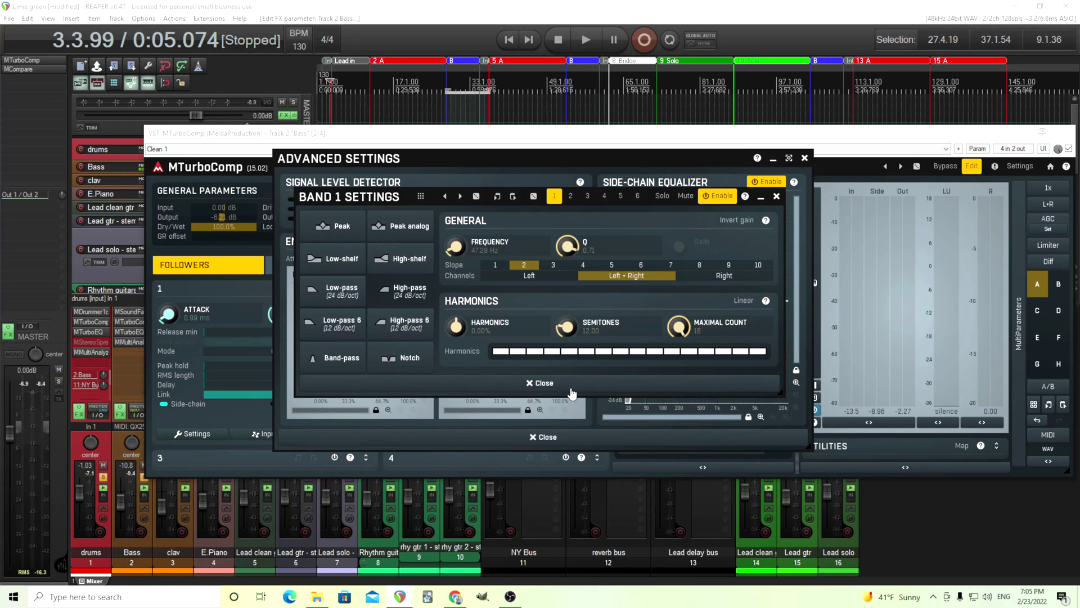
{"action": "left_click", "coordinate": [601, 431]}
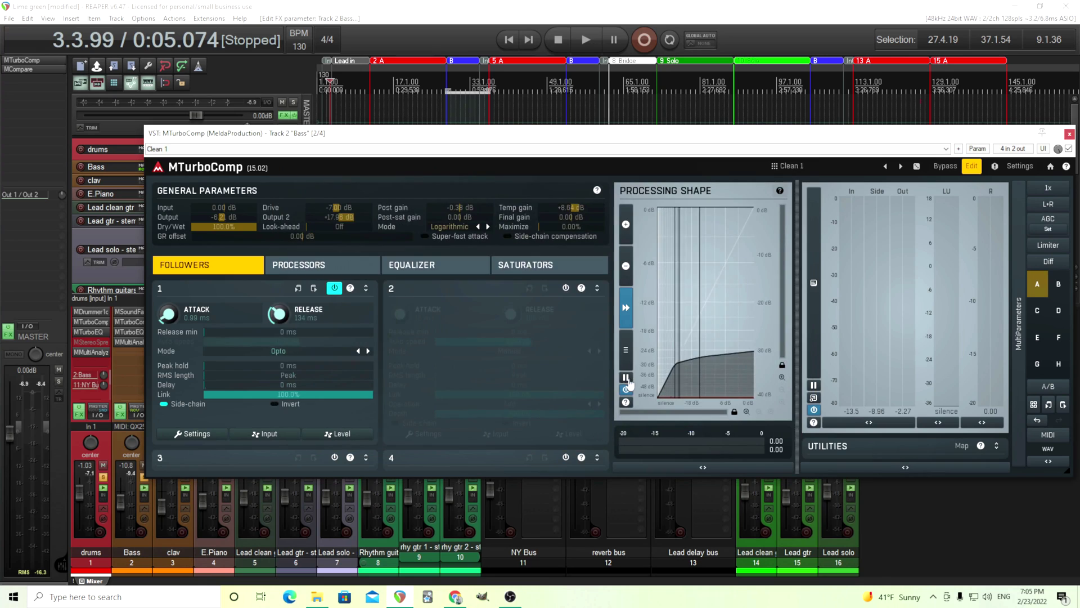
{"action": "left_click", "coordinate": [218, 436]}
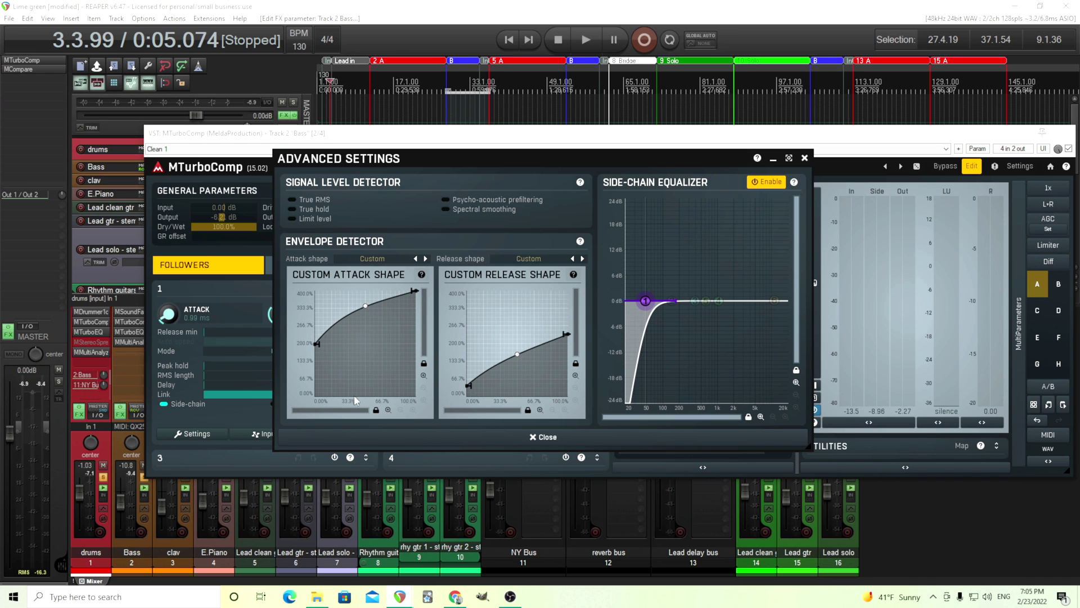
During playback, sweep the side-chain equalizer's band 1 high-pass cutoff up to about 423 Hz, fine-tune it, and stop
{"action": "left_click", "coordinate": [585, 42]}
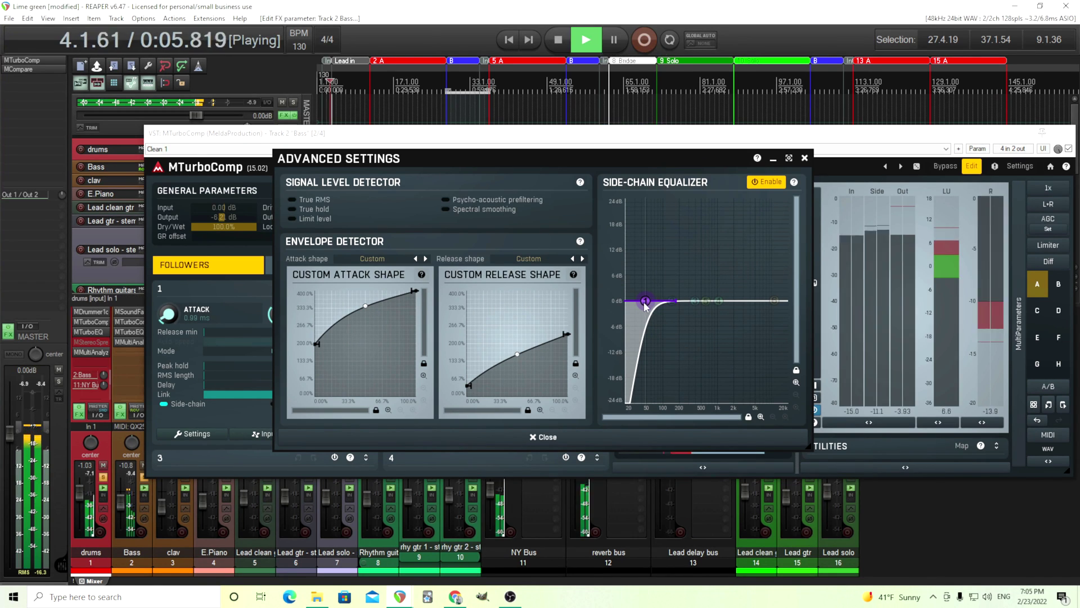
{"action": "left_click_drag", "start_coordinate": [645, 301], "coordinate": [696, 301]}
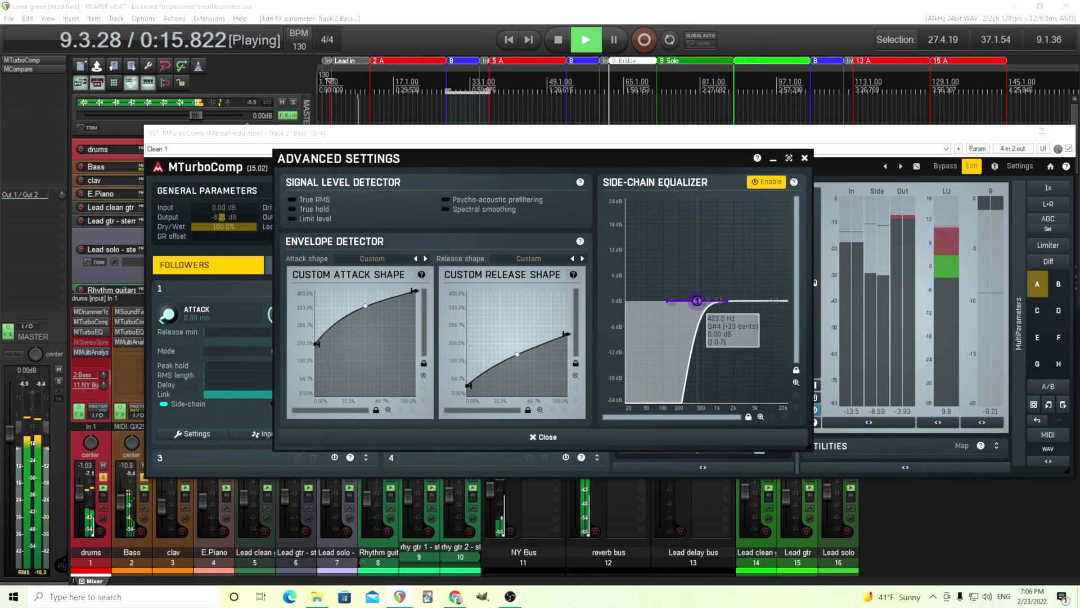
{"action": "left_click_drag", "start_coordinate": [697, 300], "coordinate": [701, 301]}
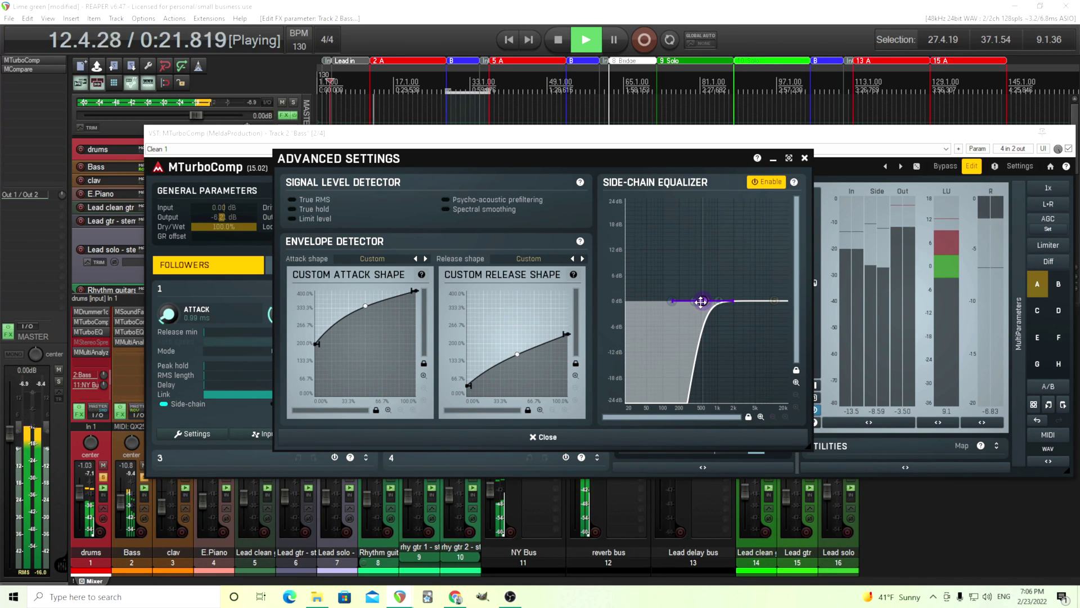
{"action": "left_click_drag", "start_coordinate": [703, 300], "coordinate": [698, 300]}
{"action": "left_click", "coordinate": [562, 45]}
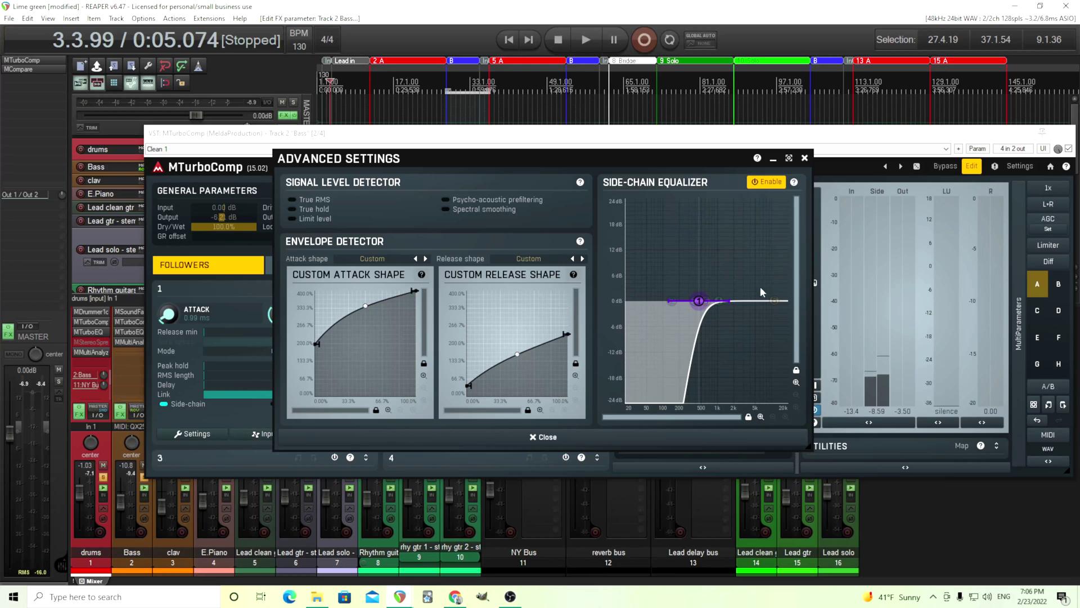
Disable the side-chain equalizer's band 1 high-pass, re-enable band 6's low-pass at the high end, and close the bass compressor
{"action": "double_click", "coordinate": [698, 301]}
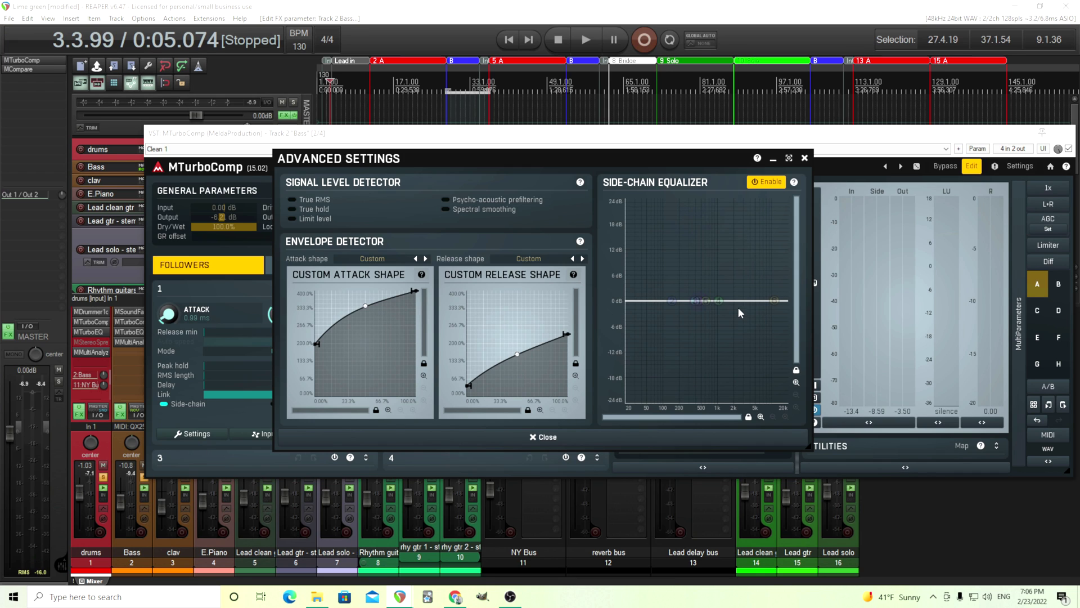
{"action": "mouse_move", "coordinate": [720, 299]}
{"action": "left_mouse_down"}
{"action": "mouse_move", "coordinate": [718, 278]}
{"action": "mouse_move", "coordinate": [721, 315]}
{"action": "mouse_move", "coordinate": [730, 302]}
{"action": "left_mouse_up"}
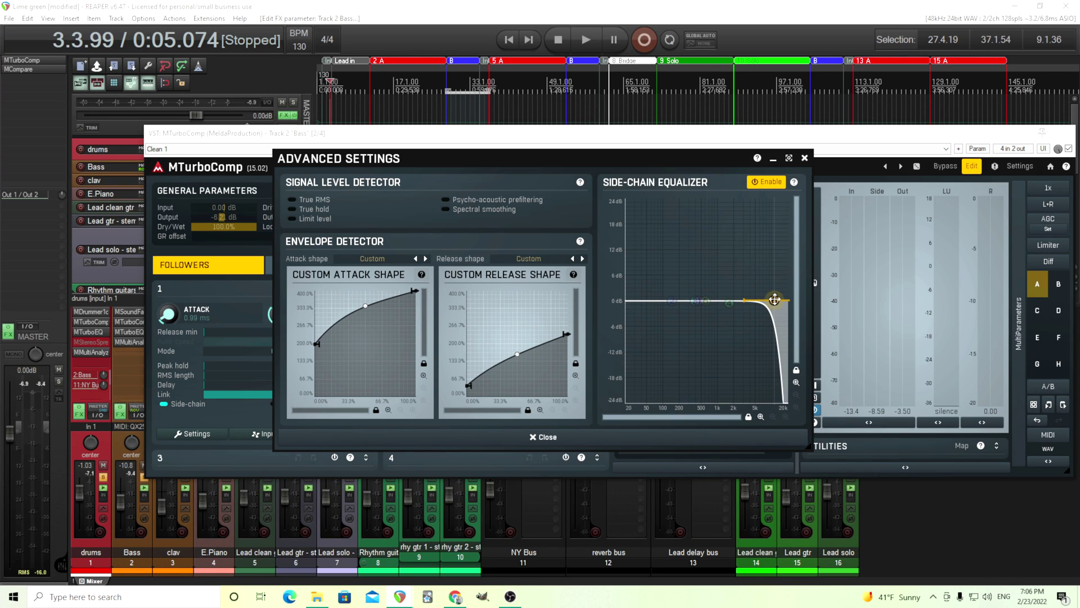
{"action": "left_click", "coordinate": [804, 158]}
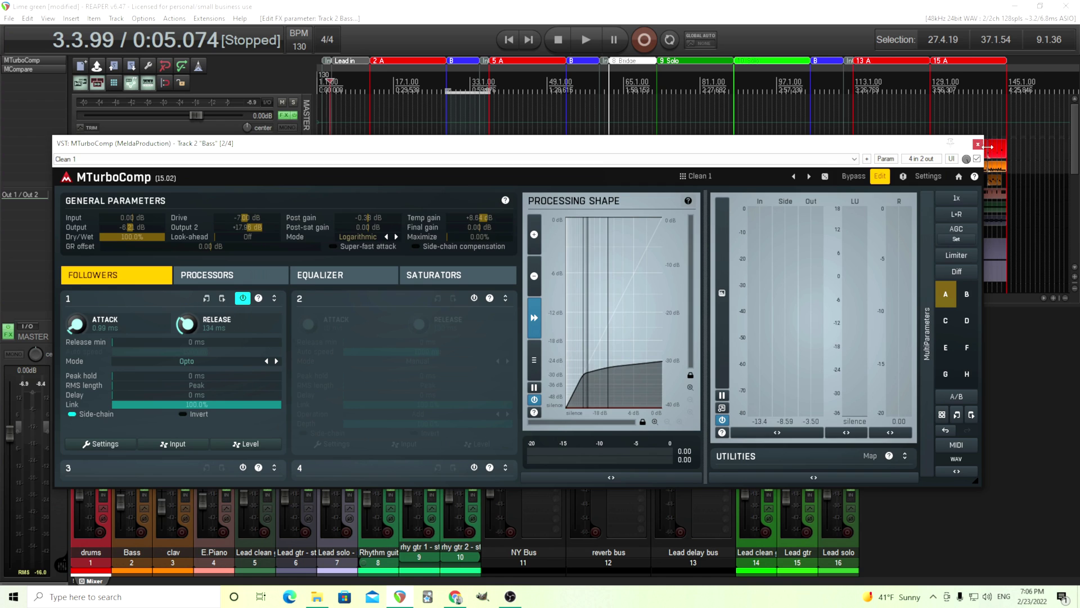
{"action": "left_click", "coordinate": [978, 144]}
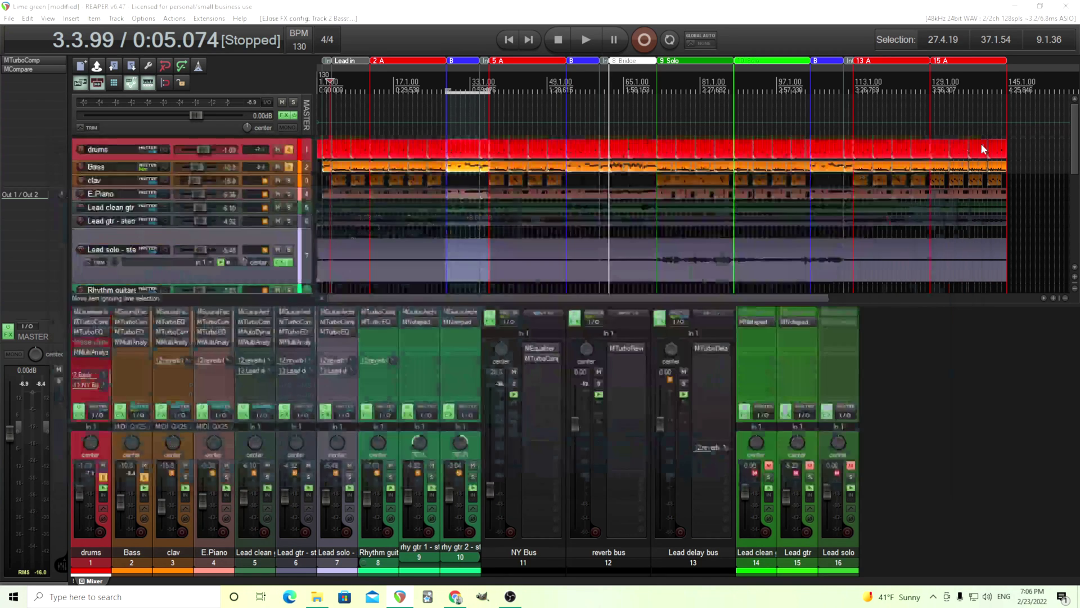
Reopen MTurboComp on the Bass track, disable follower 1's Side-chain, return to the Meldei 1176 device view, and close it
{"action": "left_click", "coordinate": [136, 323]}
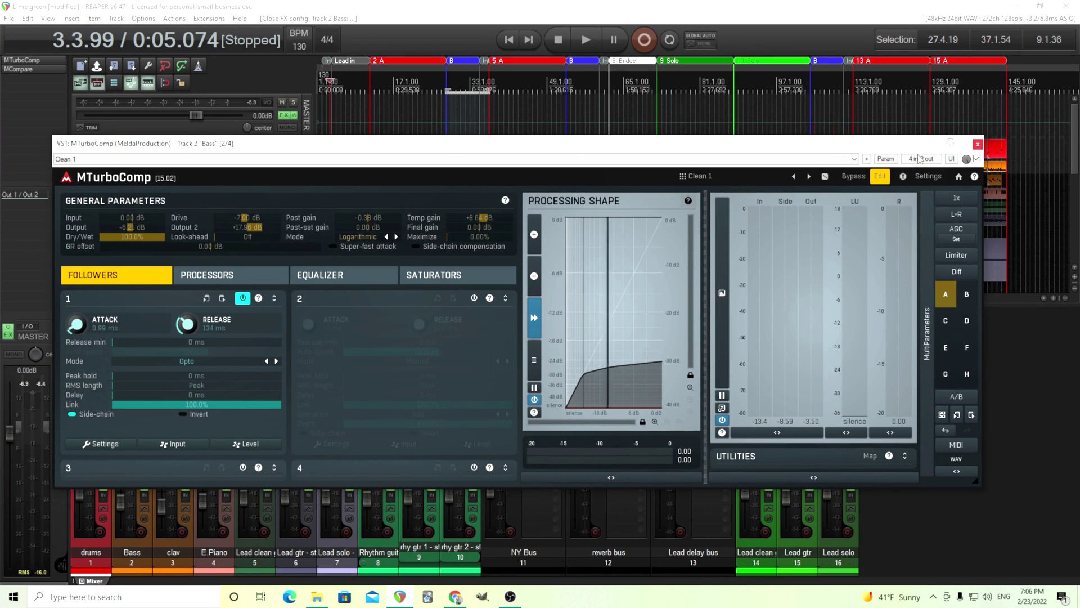
{"action": "left_click", "coordinate": [100, 419]}
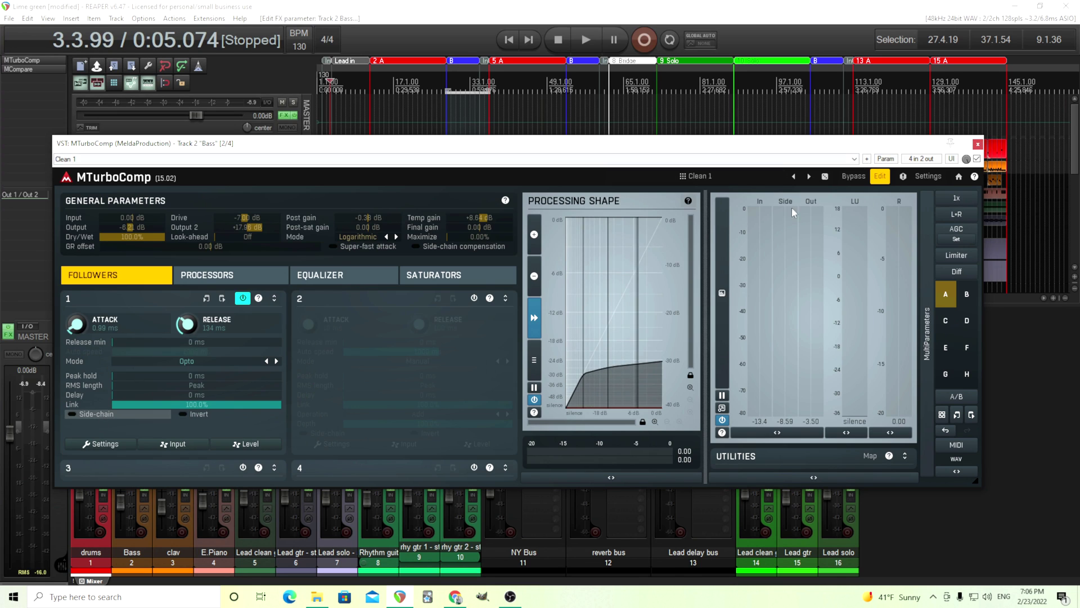
{"action": "left_click", "coordinate": [879, 176]}
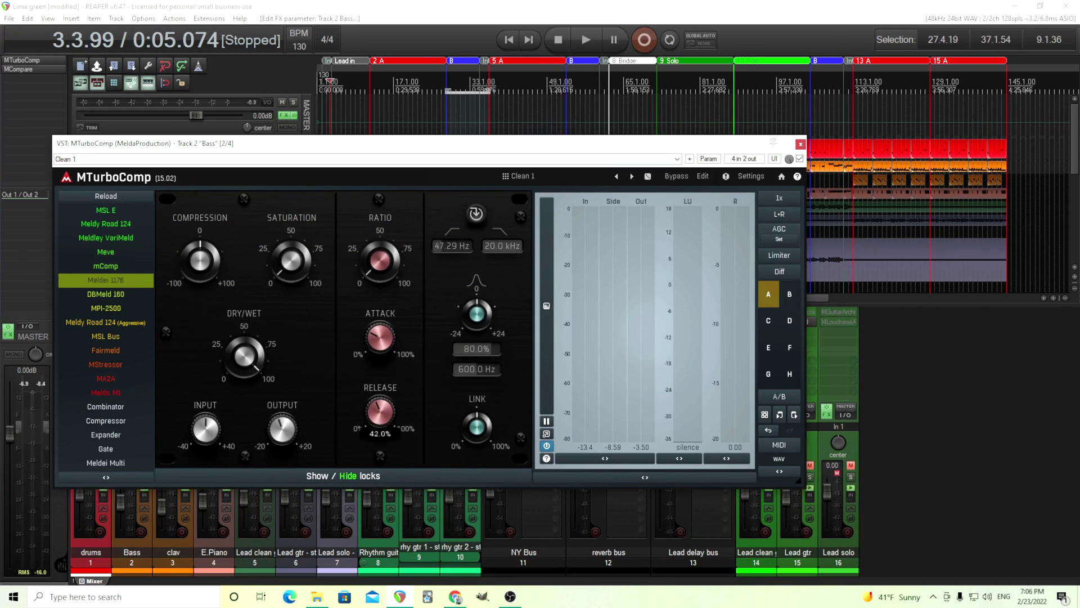
{"action": "left_click", "coordinate": [800, 144]}
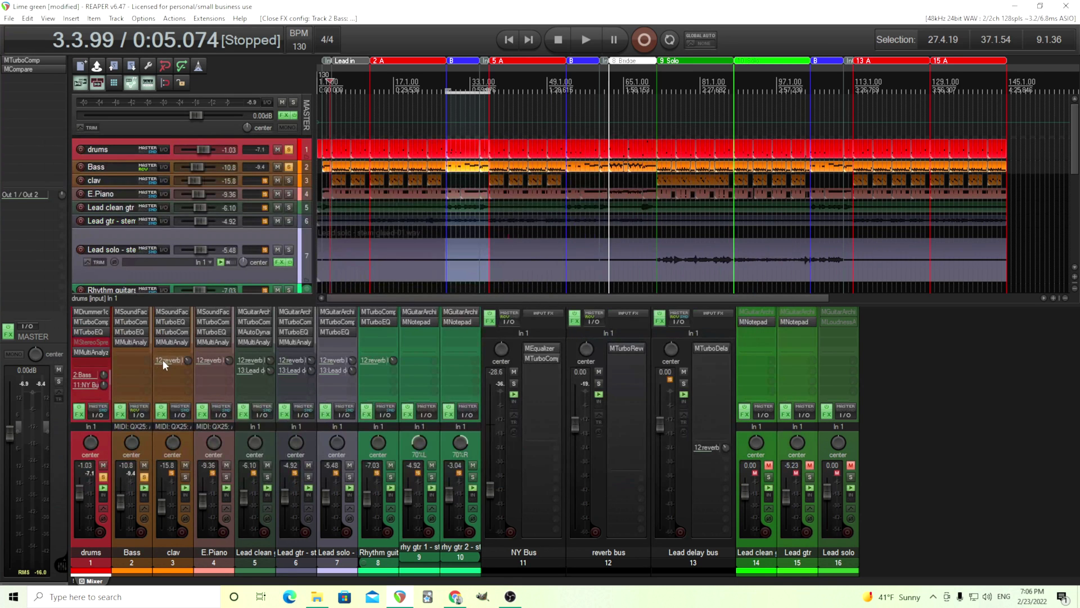
Add the MDynamics compressor to the Bass track's effects and move its window clear of the first mixer channels
{"action": "right_click", "coordinate": [134, 353]}
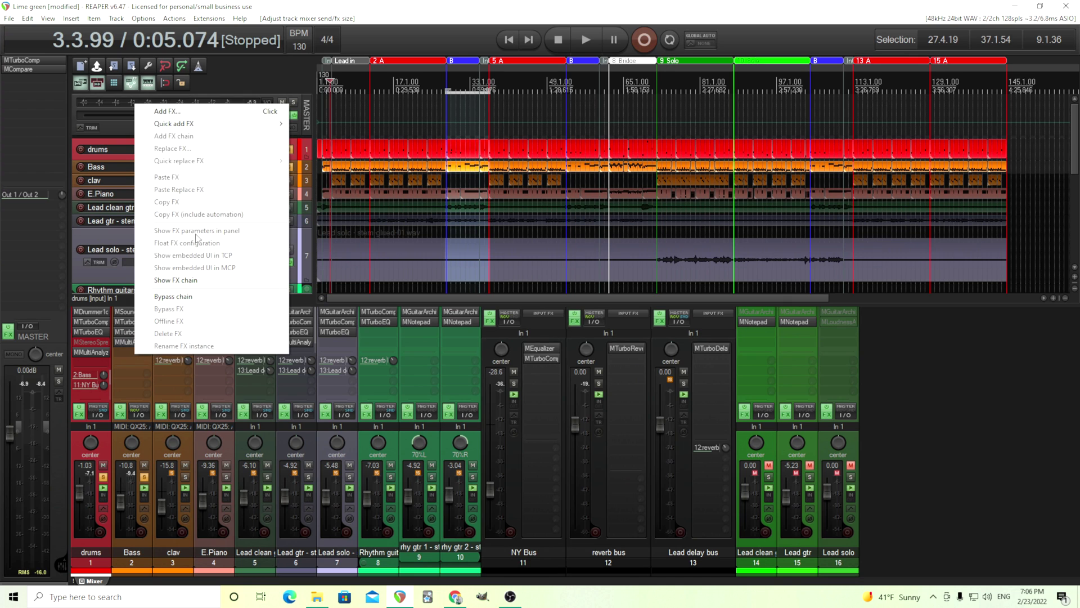
{"action": "mouse_move", "coordinate": [214, 130]}
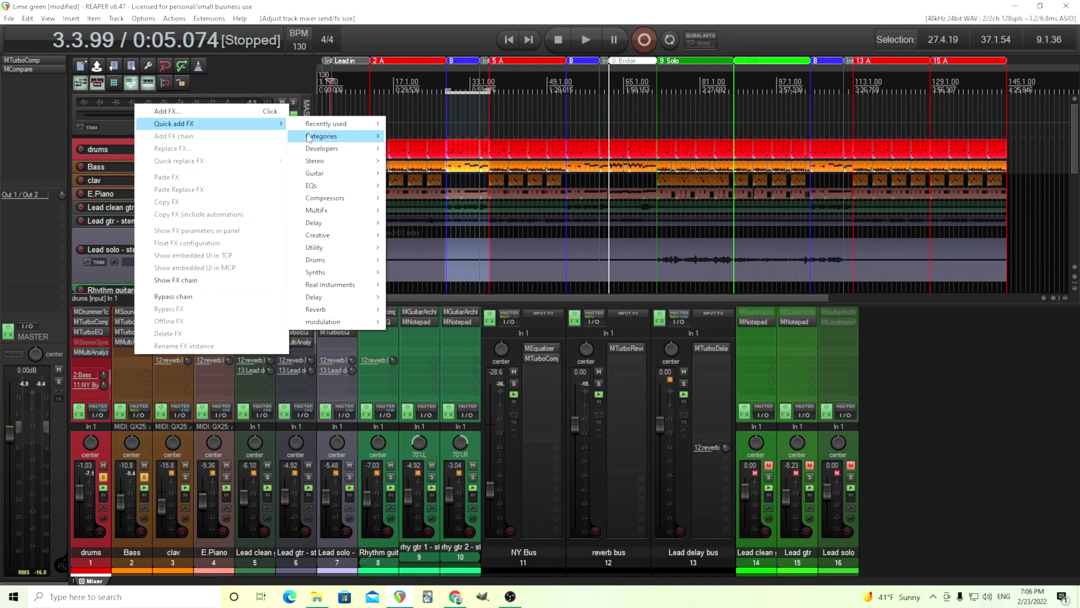
{"action": "mouse_move", "coordinate": [326, 140]}
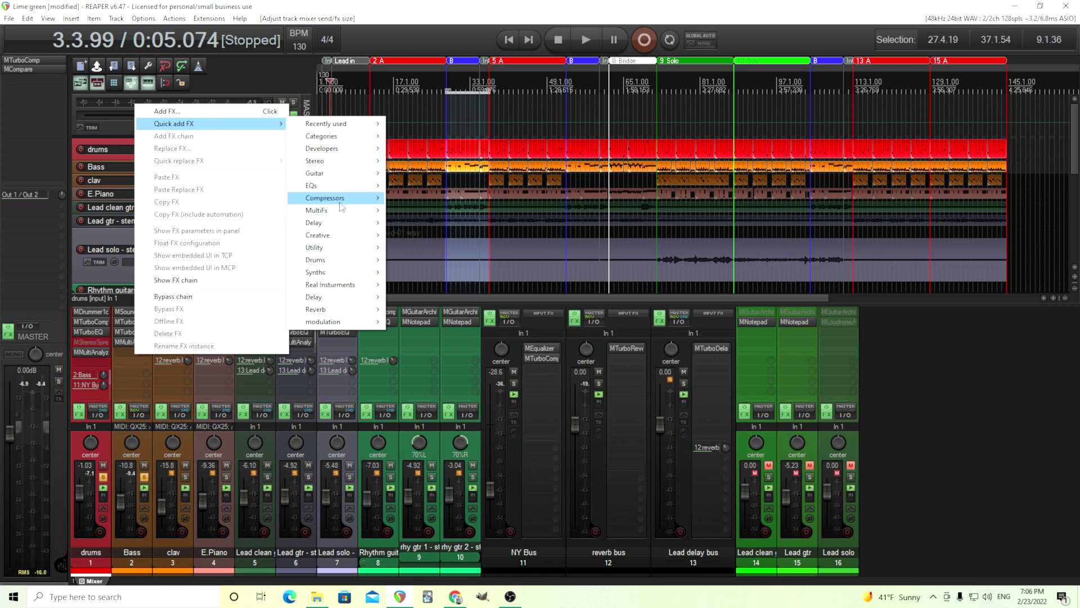
{"action": "mouse_move", "coordinate": [332, 198]}
{"action": "left_click", "coordinate": [444, 210]}
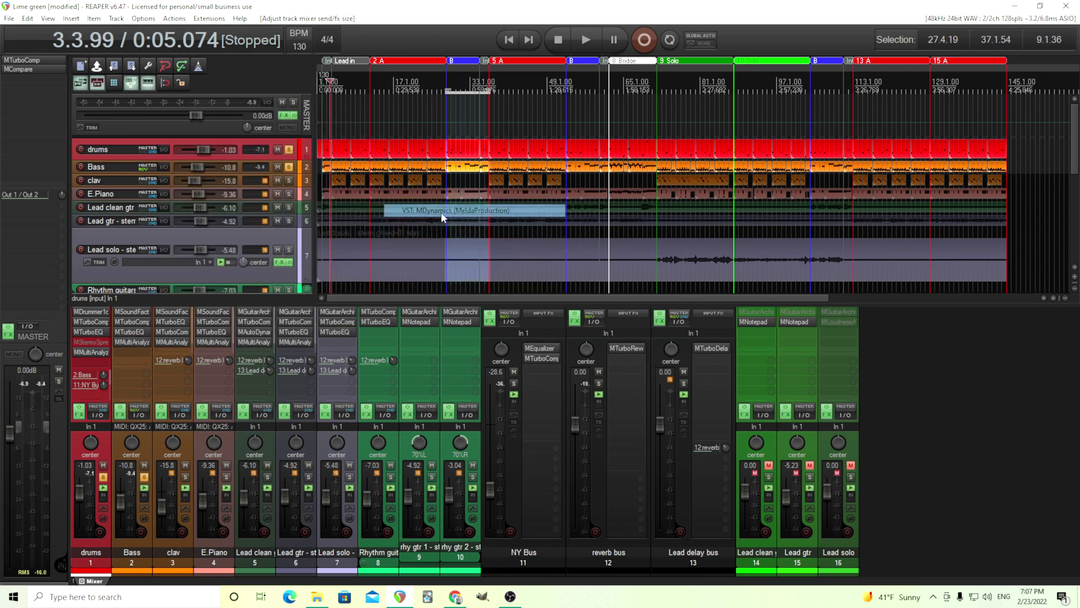
{"action": "left_click_drag", "start_coordinate": [348, 48], "coordinate": [729, 231]}
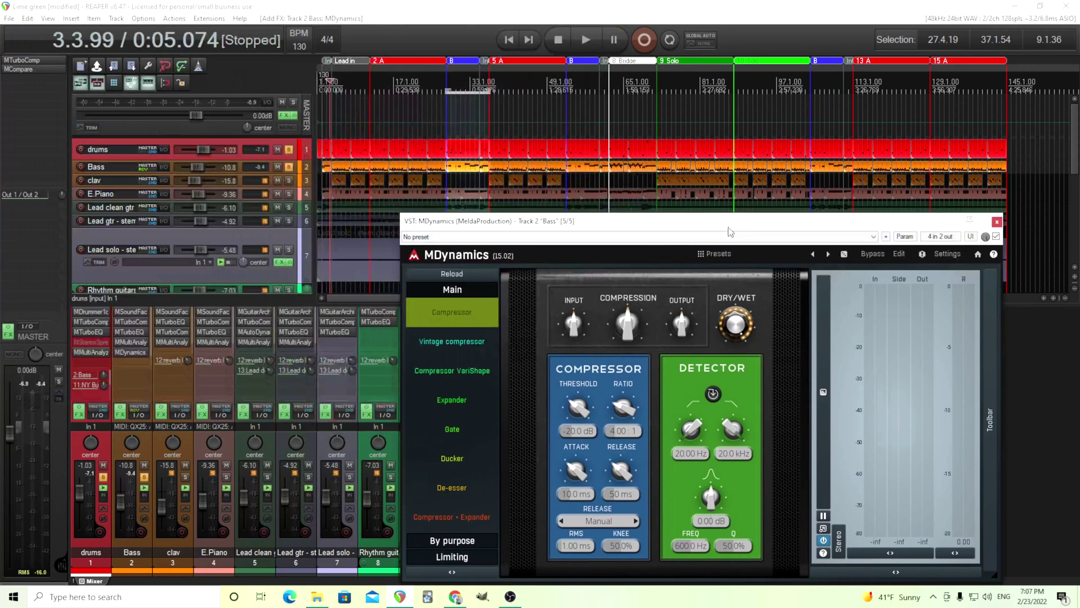
Load the Default preset in MDynamics and set Processor 1's ratio to 5.32 : 1
{"action": "left_click", "coordinate": [717, 254]}
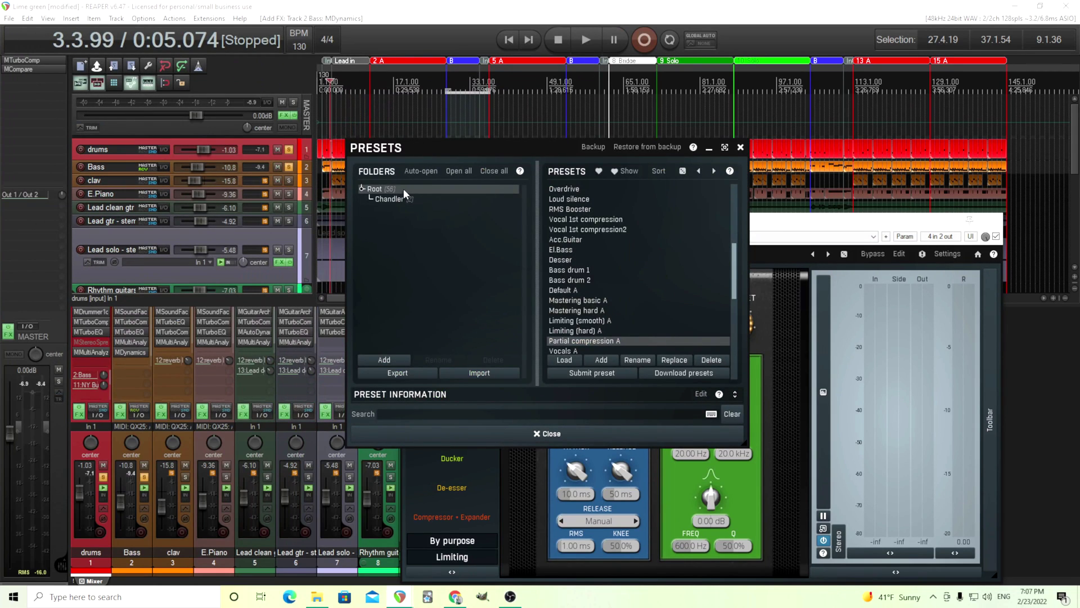
{"action": "scroll", "coordinate": [596, 246], "scroll_direction": "up", "scroll_amount": 5}
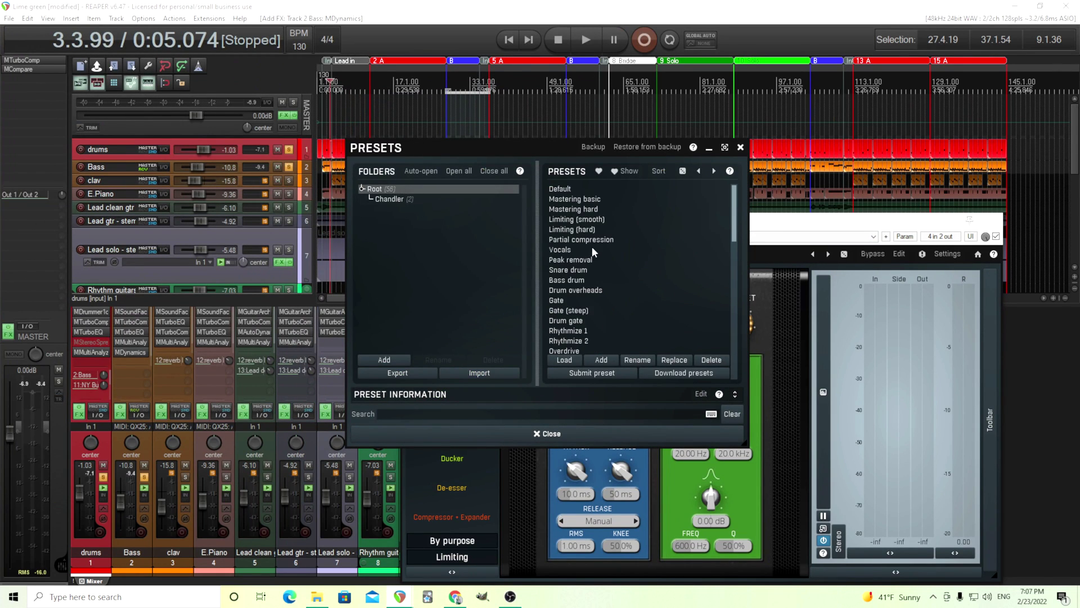
{"action": "left_click", "coordinate": [570, 189]}
{"action": "left_click", "coordinate": [592, 433]}
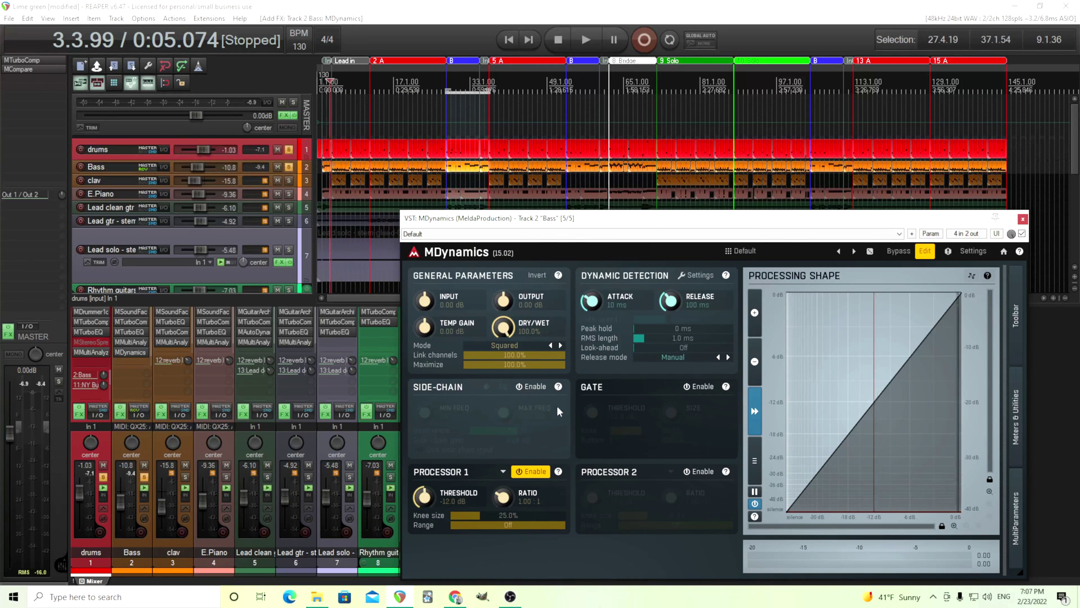
{"action": "left_click_drag", "start_coordinate": [524, 506], "coordinate": [524, 473]}
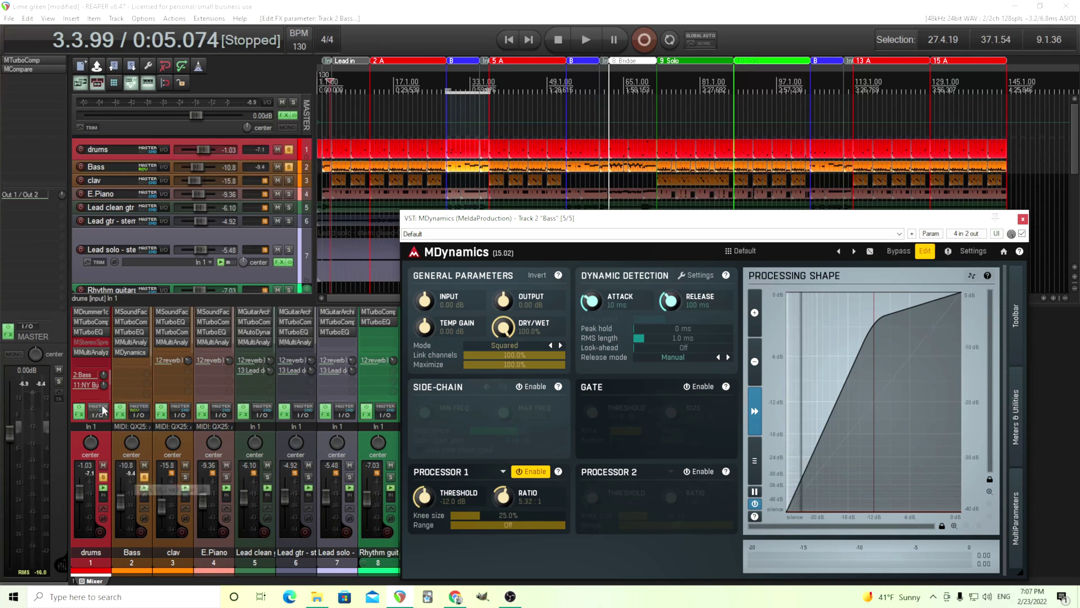
Create a send from the drums track to the Bass track with audio 1/2 routed to 3/4 and MIDI set to None
{"action": "left_click_drag", "start_coordinate": [176, 417], "coordinate": [758, 493]}
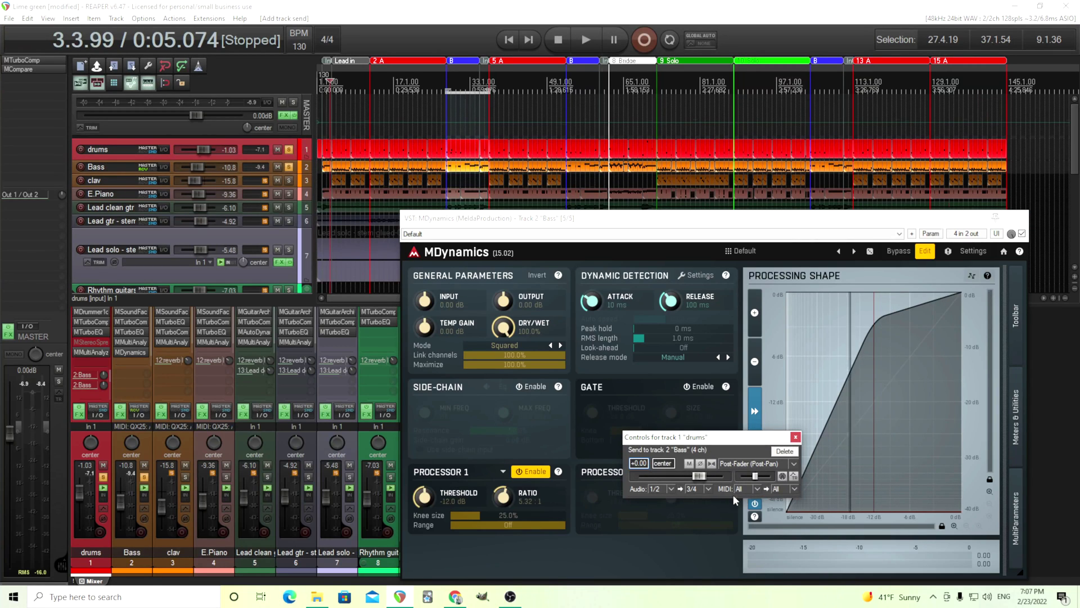
{"action": "left_click", "coordinate": [758, 489]}
{"action": "left_click", "coordinate": [745, 77]}
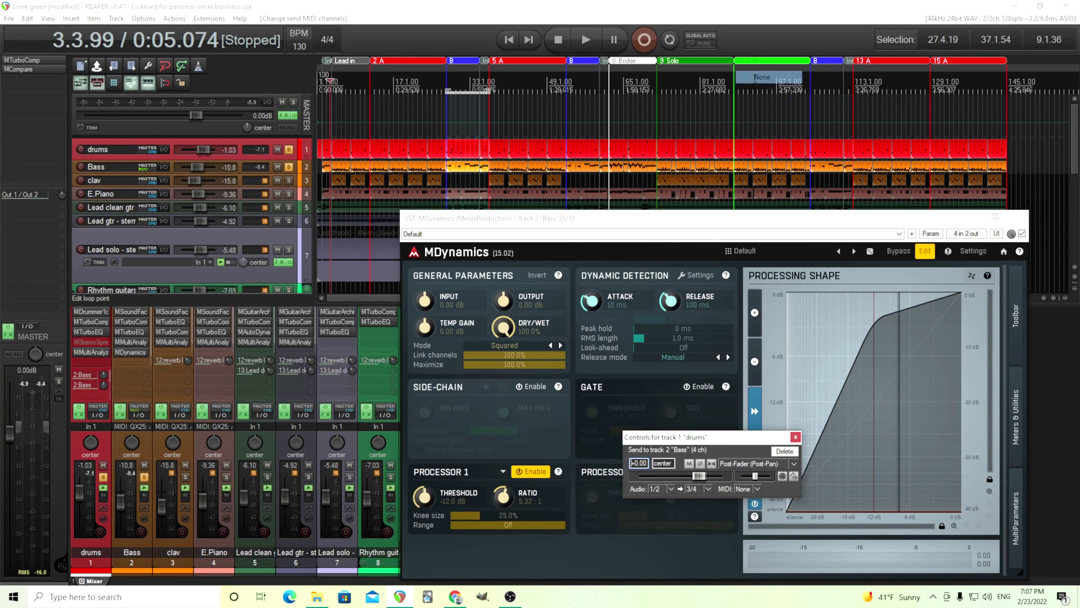
Move the MDynamics window clear of the far mixer channels and expand its meters and utilities section
{"action": "left_click_drag", "start_coordinate": [703, 218], "coordinate": [640, 123]}
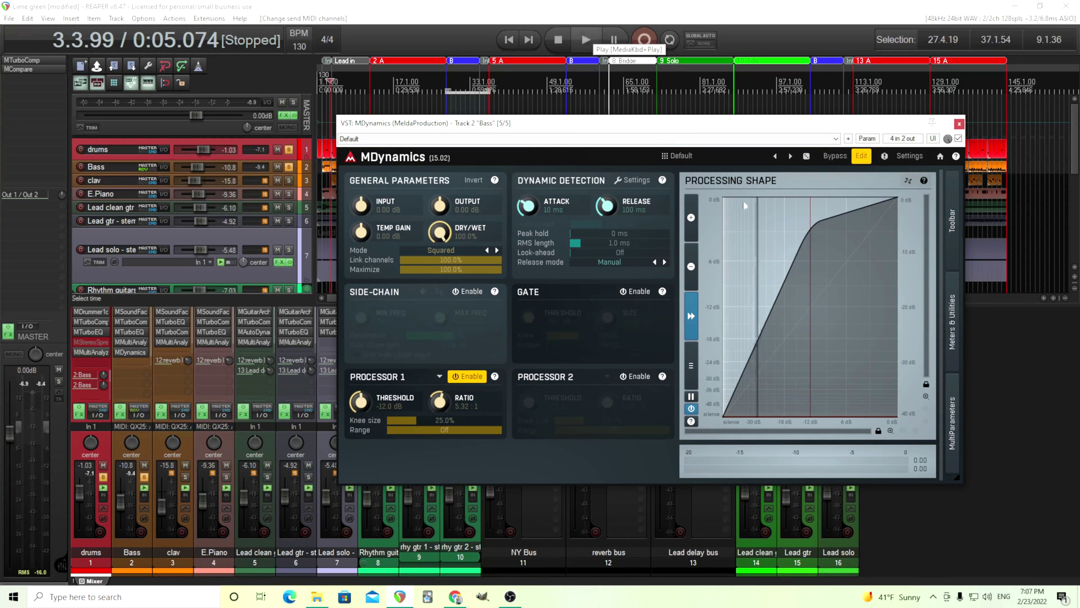
{"action": "left_click", "coordinate": [950, 331]}
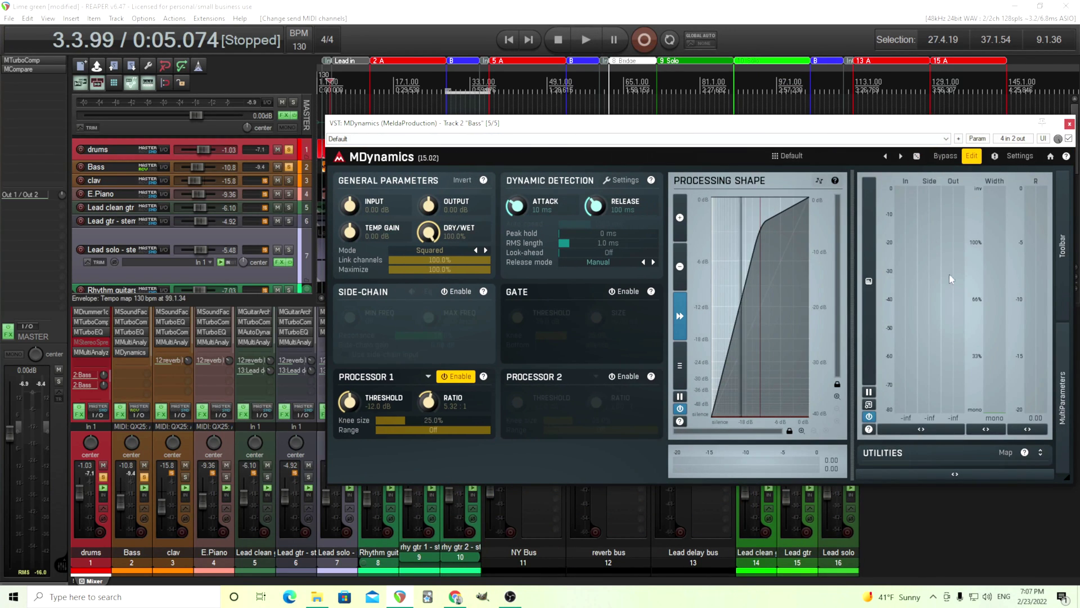
During playback, lower MDynamics' output to -6.91 dB and Processor 1's threshold to -21.0 dB
{"action": "left_click", "coordinate": [599, 43]}
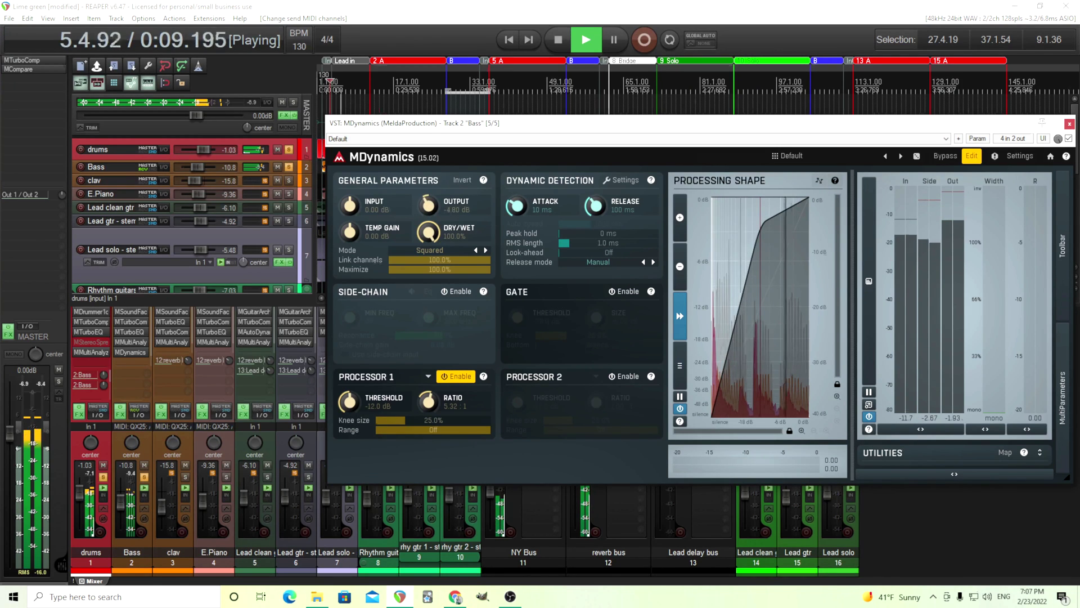
{"action": "scroll", "coordinate": [428, 203], "scroll_direction": "down", "scroll_amount": 5}
{"action": "scroll", "coordinate": [347, 401], "scroll_direction": "down", "scroll_amount": 8}
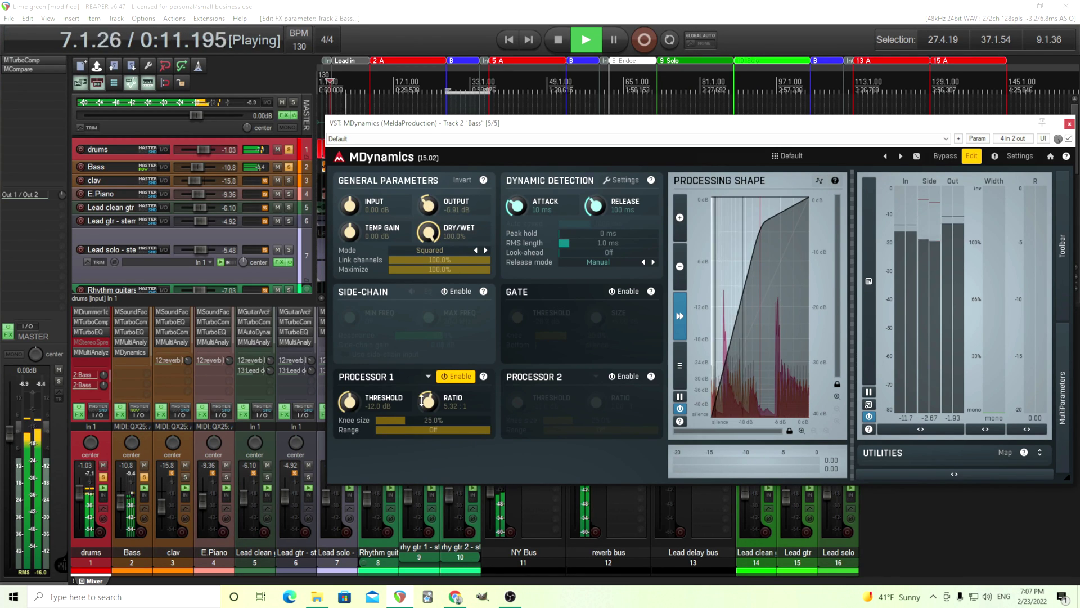
{"action": "scroll", "coordinate": [347, 400], "scroll_direction": "down", "scroll_amount": 1}
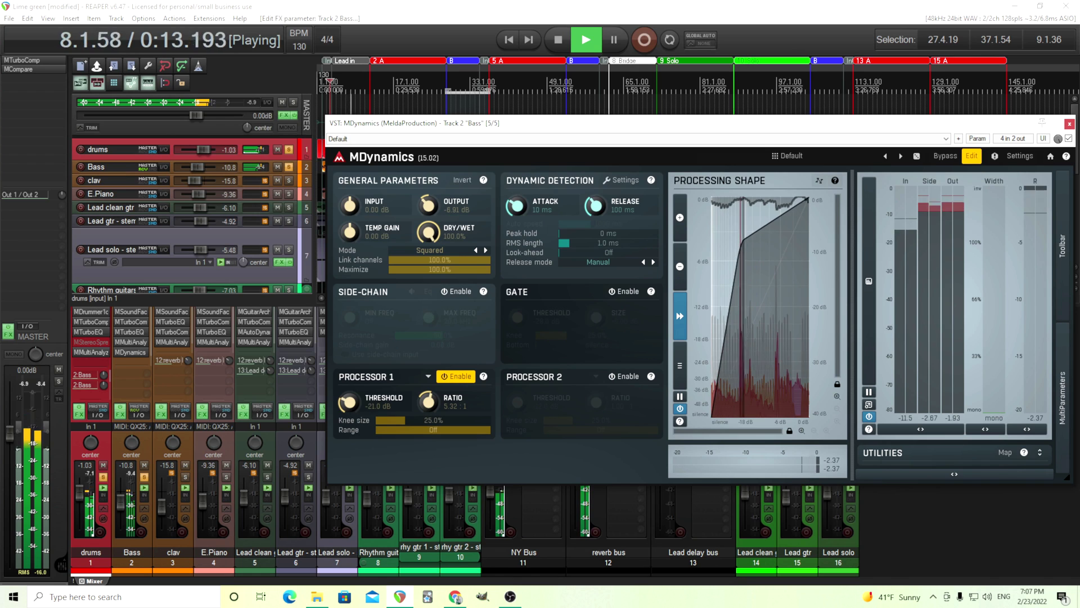
{"action": "left_click", "coordinate": [562, 46]}
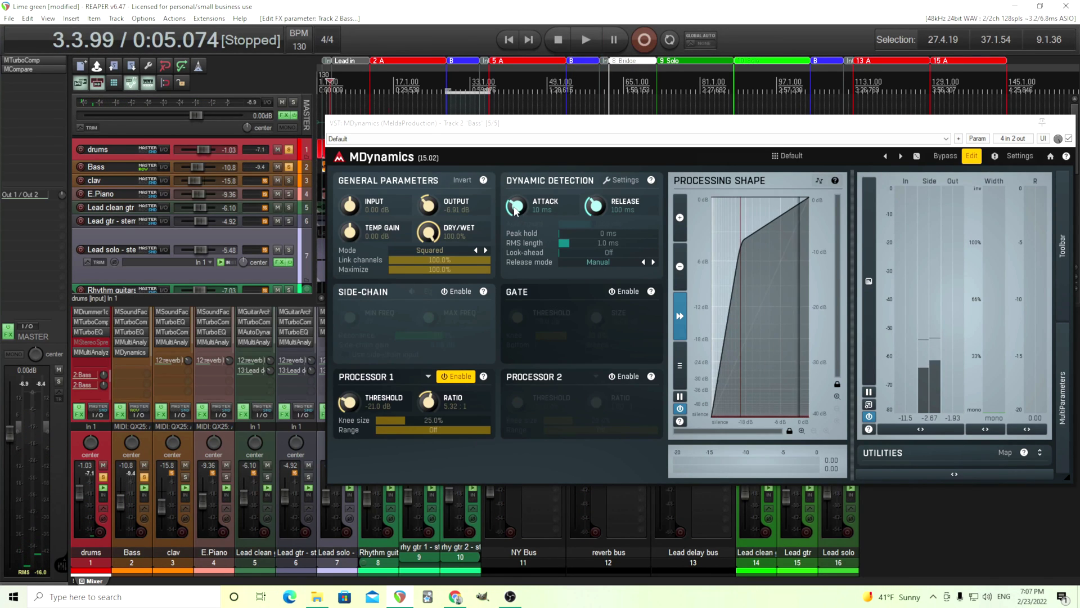
Set the attack to 6.9 ms and enable the side-chain section with its side-chain input, keeping its minimum frequency off
{"action": "left_click_drag", "start_coordinate": [514, 209], "coordinate": [515, 216]}
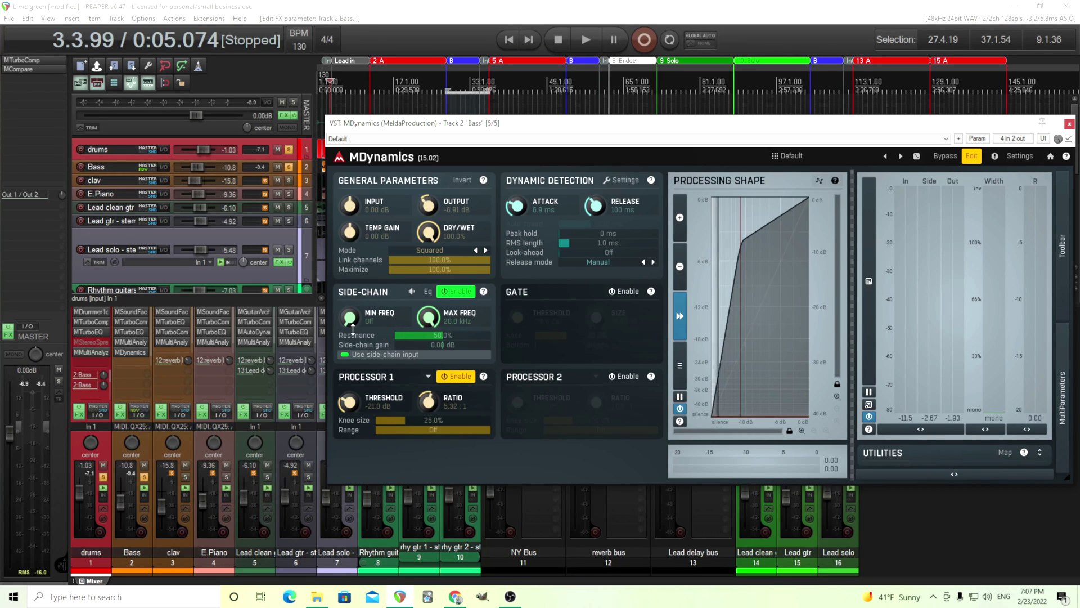
{"action": "left_click_drag", "start_coordinate": [353, 328], "coordinate": [353, 317]}
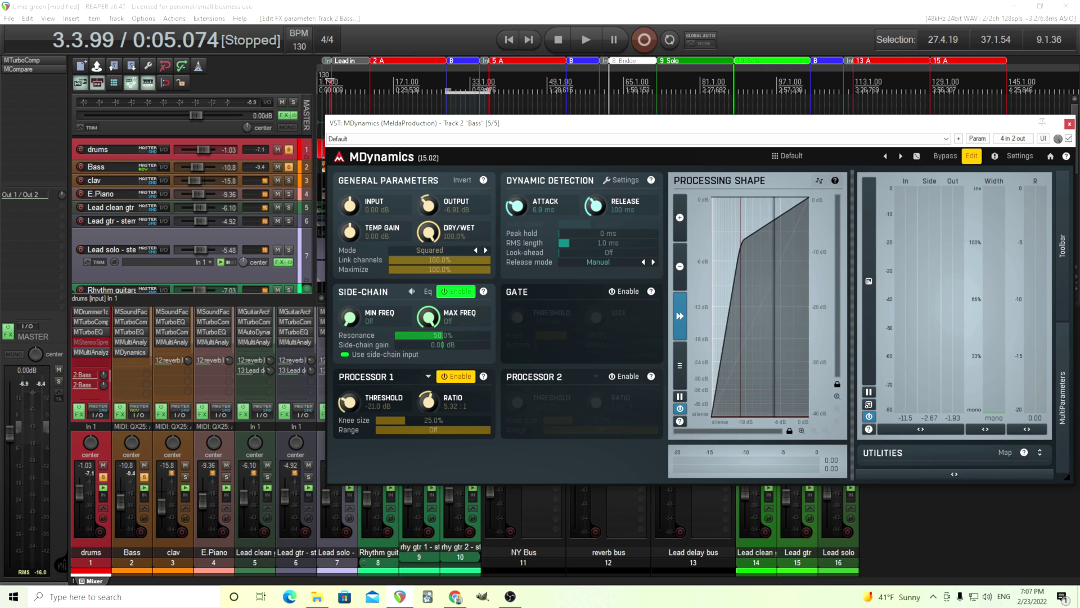
Try the side-chain's level equalizer by enabling it, disabling it again, and closing its settings
{"action": "left_click", "coordinate": [428, 293]}
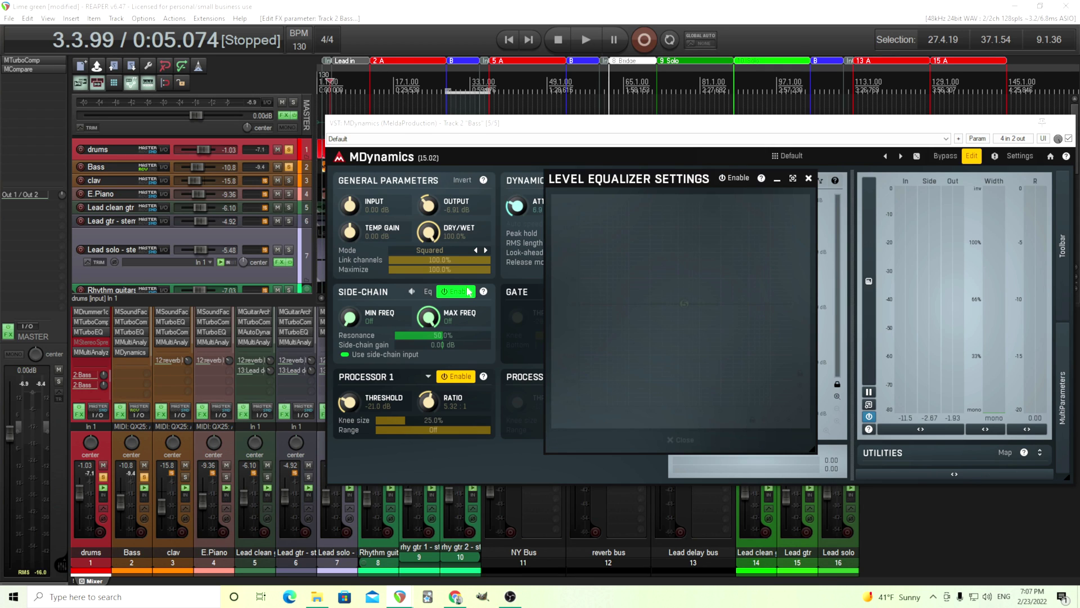
{"action": "left_click", "coordinate": [733, 184]}
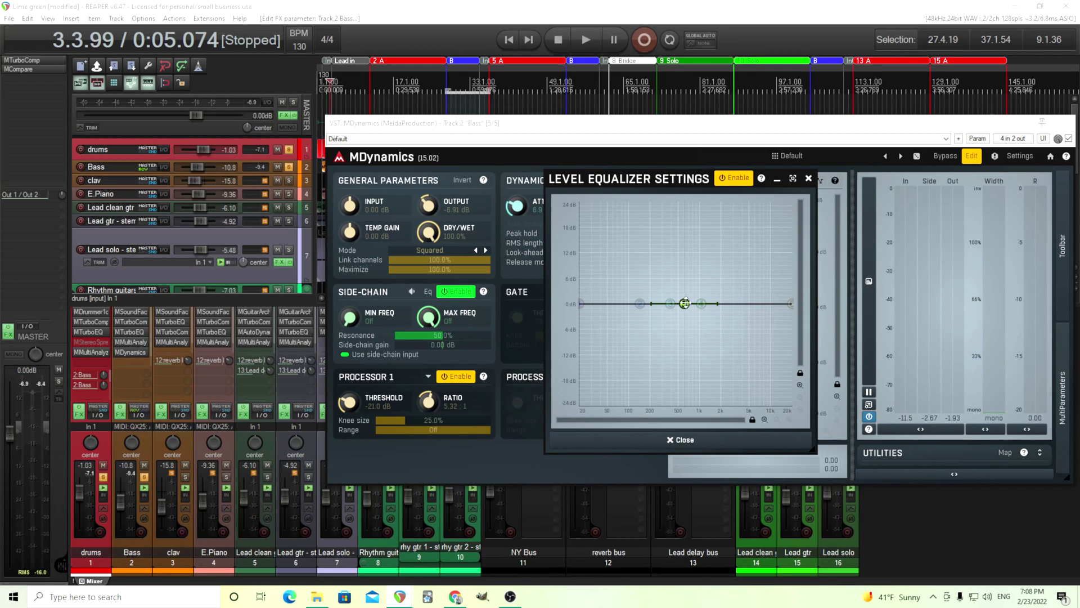
{"action": "left_click", "coordinate": [682, 440]}
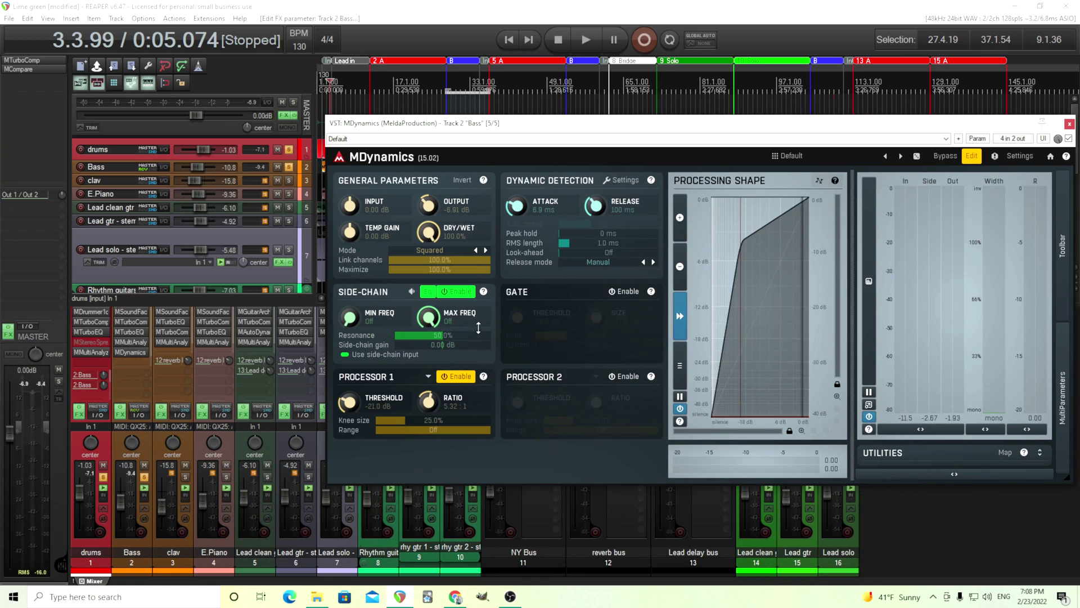
{"action": "left_click", "coordinate": [427, 293]}
{"action": "left_click", "coordinate": [717, 181]}
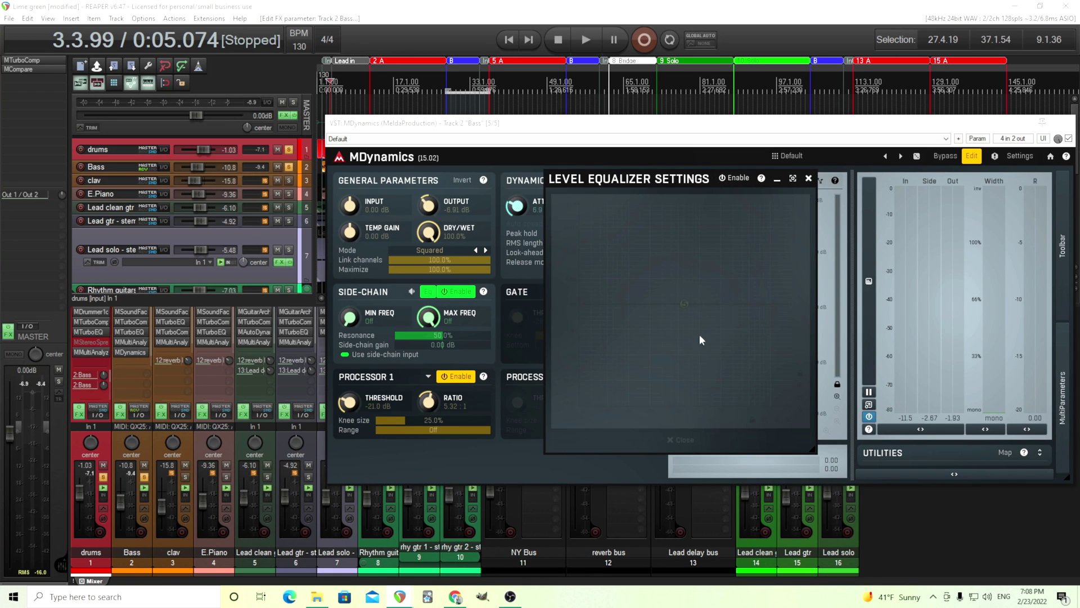
{"action": "left_click", "coordinate": [804, 178]}
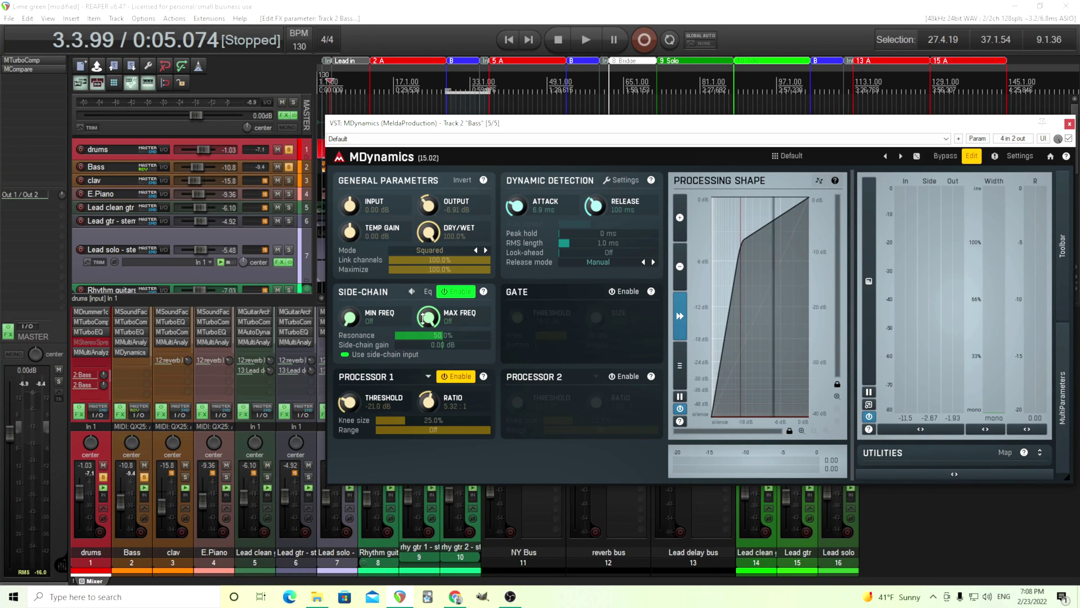
Unsolo the drums track and lower the side-chain's maximum frequency to 937.3 Hz during playback
{"action": "left_click", "coordinate": [103, 477]}
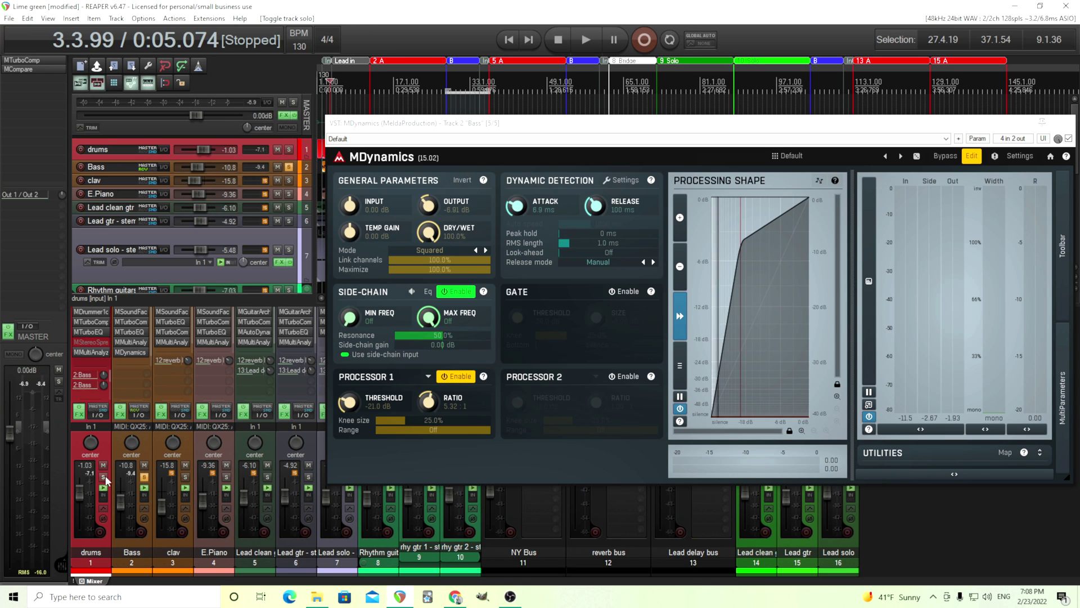
{"action": "left_click", "coordinate": [584, 40]}
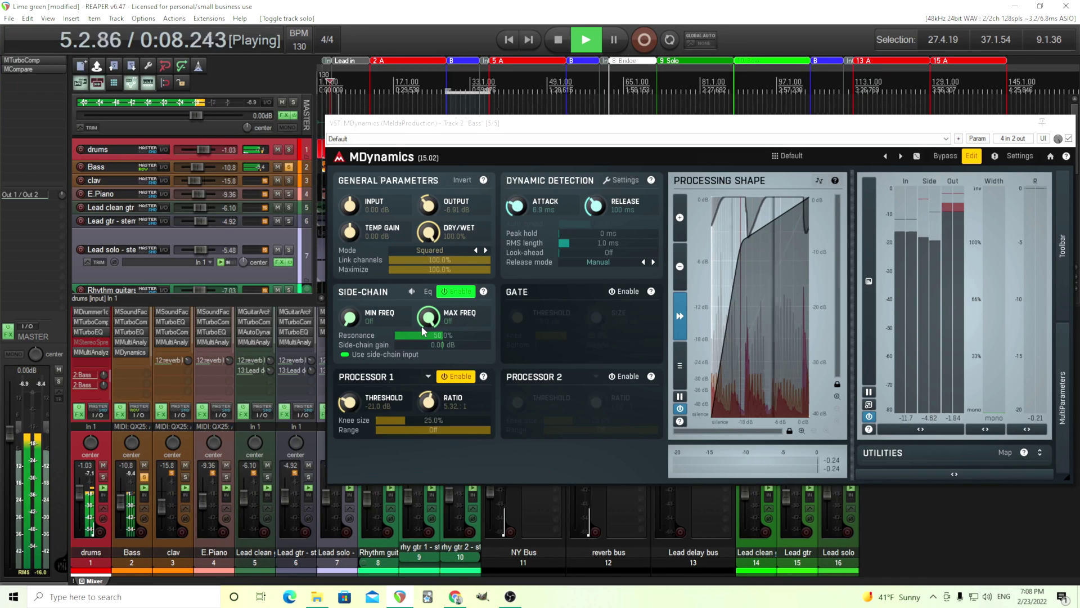
{"action": "left_click_drag", "start_coordinate": [432, 319], "coordinate": [432, 304]}
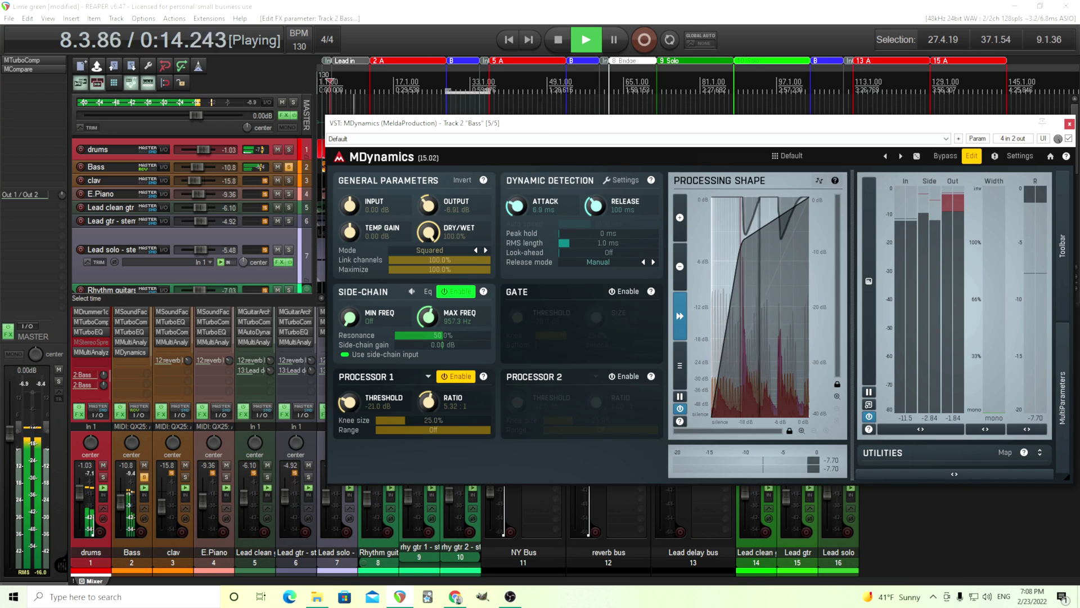
{"action": "key", "text": "space"}
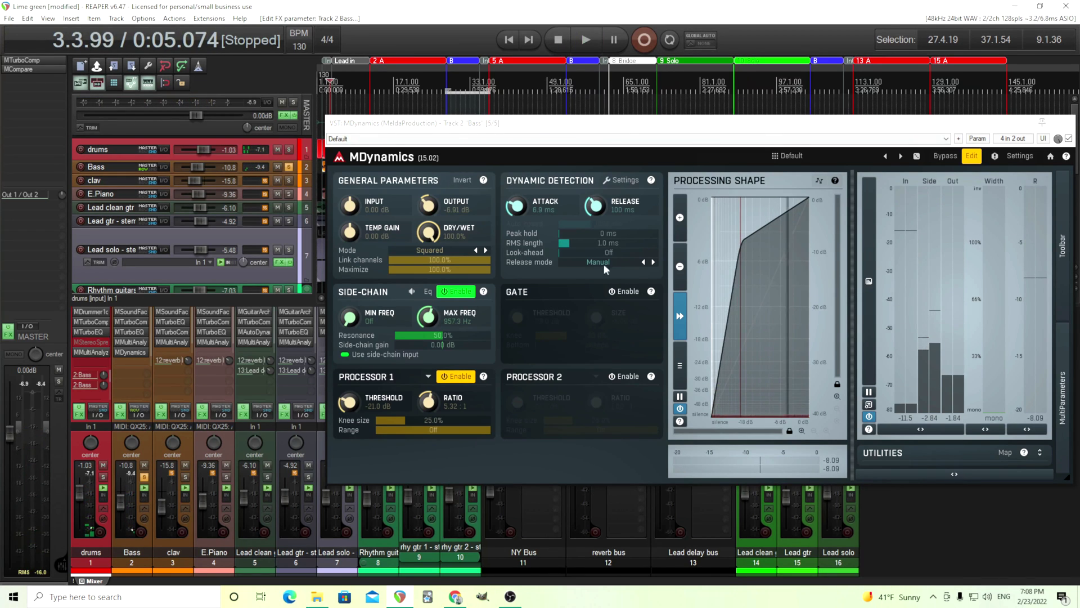
Set the release to 247 ms and audition the side-chain signal during playback with its maximum frequency at 102.1 Hz
{"action": "left_click", "coordinate": [412, 292]}
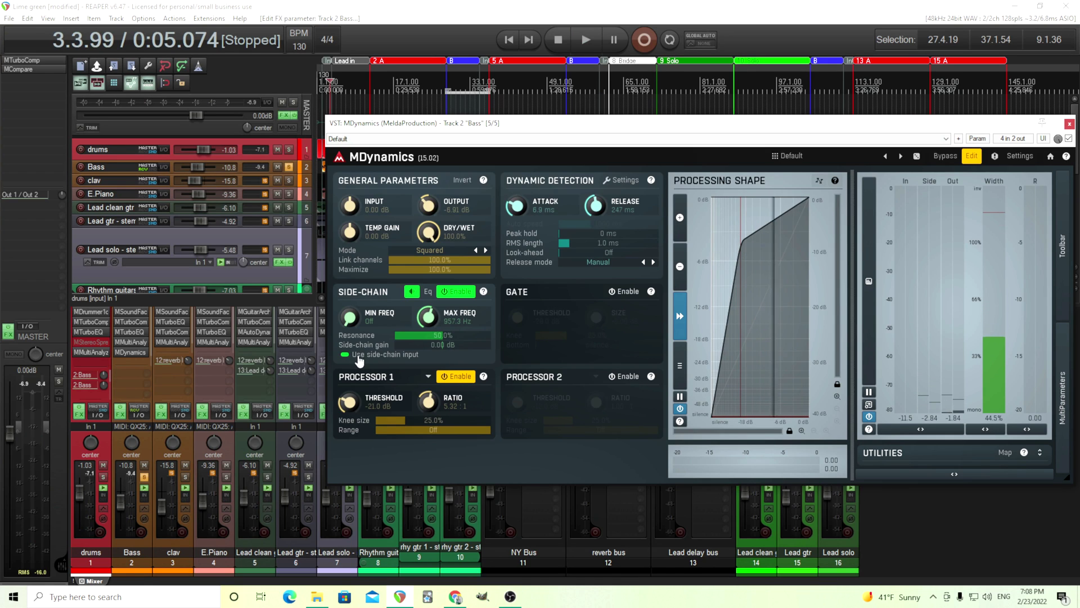
{"action": "left_click", "coordinate": [588, 45]}
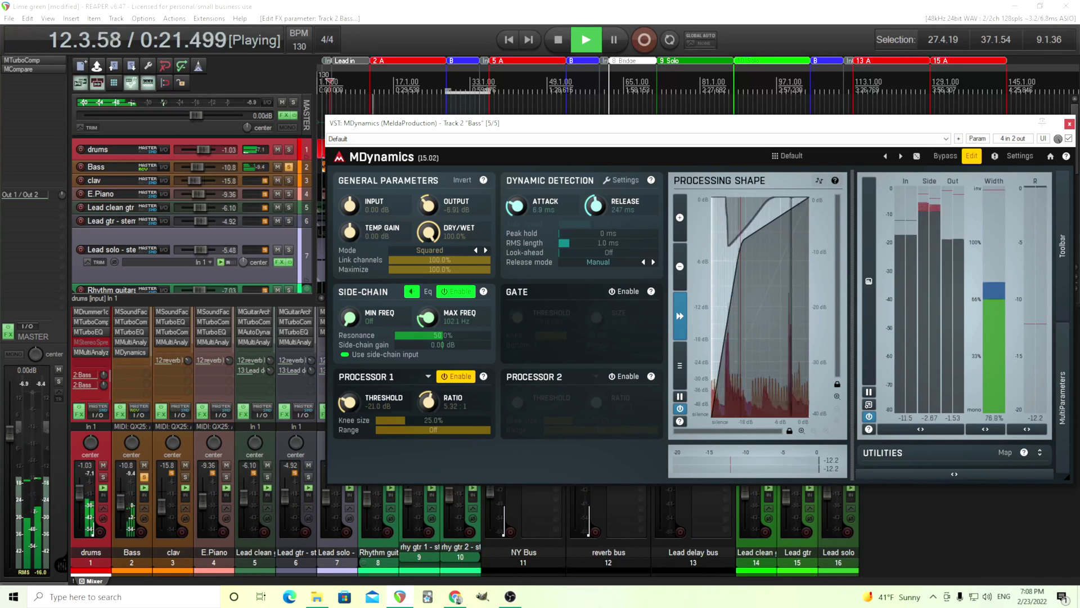
{"action": "left_click", "coordinate": [412, 291]}
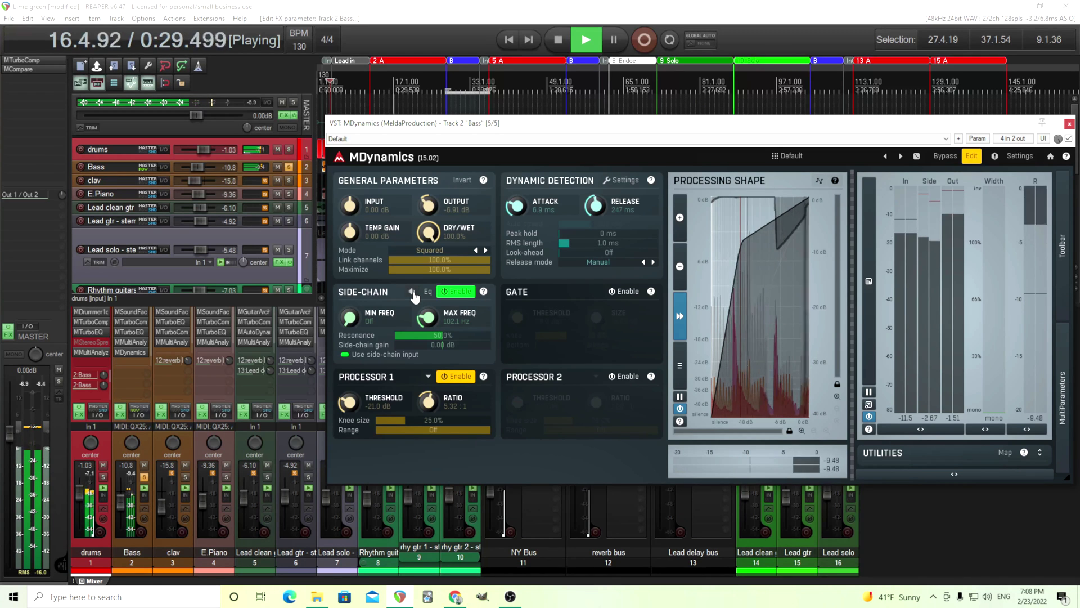
{"action": "left_click", "coordinate": [412, 292]}
{"action": "left_click", "coordinate": [412, 292]}
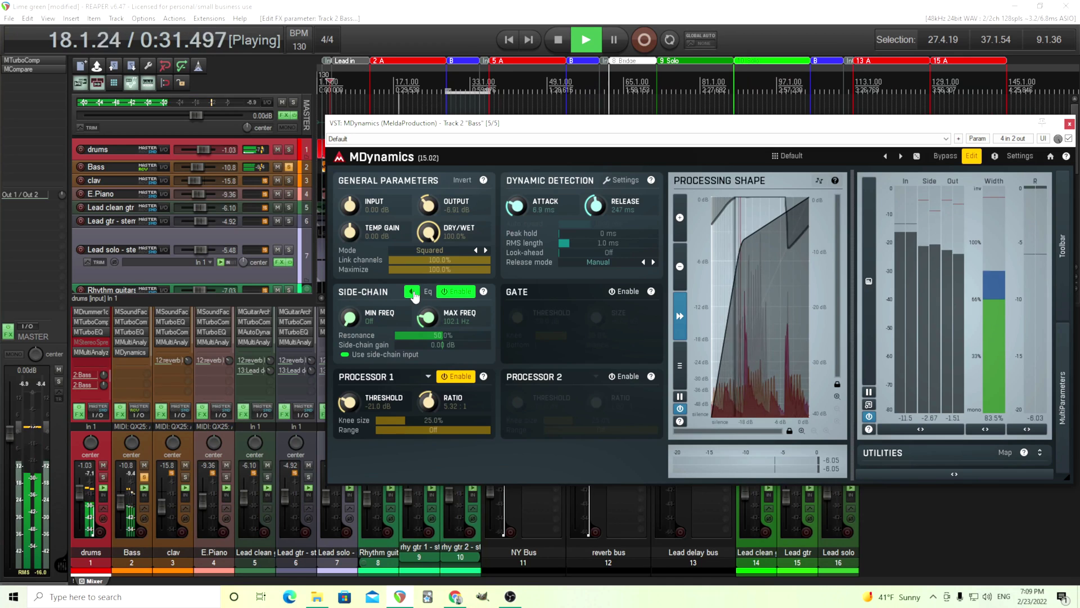
{"action": "left_click", "coordinate": [557, 40]}
Turn the side-chain's maximum frequency off and raise its minimum frequency to 931.2 Hz while monitoring the side-chain during playback
{"action": "left_click_drag", "start_coordinate": [429, 318], "coordinate": [451, 337]}
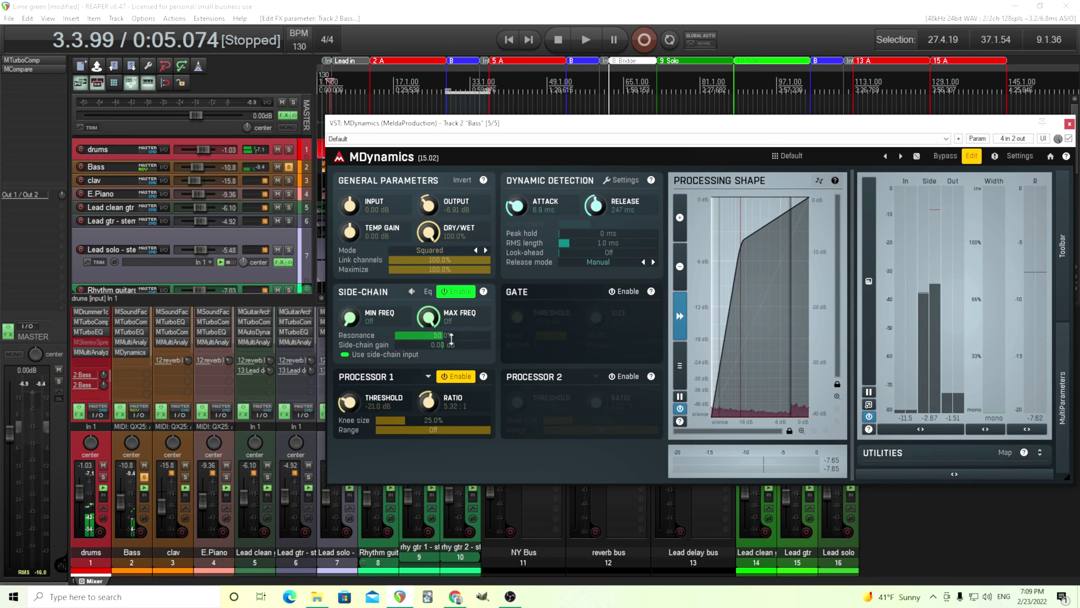
{"action": "left_click", "coordinate": [412, 293]}
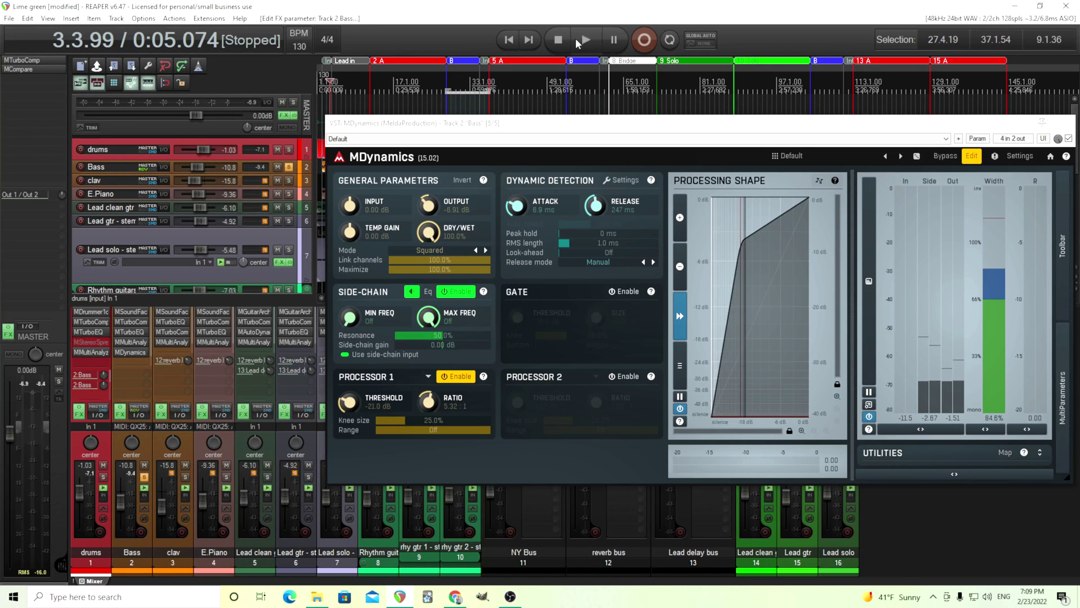
{"action": "key", "text": "space"}
{"action": "left_click_drag", "start_coordinate": [354, 325], "coordinate": [355, 300]}
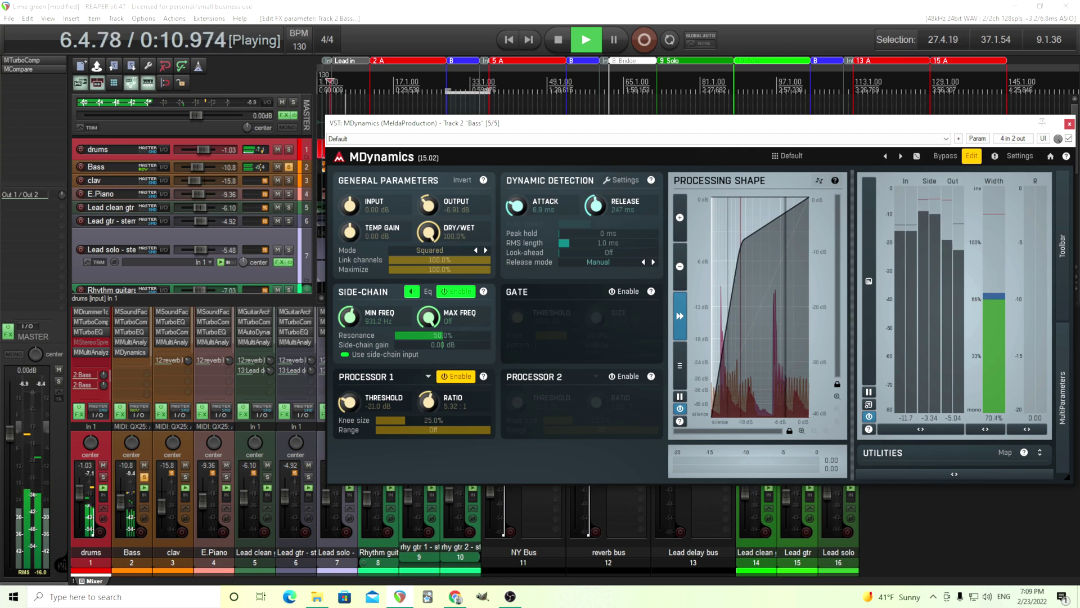
Set the side-chain gain to +11.52 dB and play back the compressed bass with side-chain monitoring off
{"action": "left_click_drag", "start_coordinate": [449, 344], "coordinate": [449, 328]}
{"action": "key", "text": "space"}
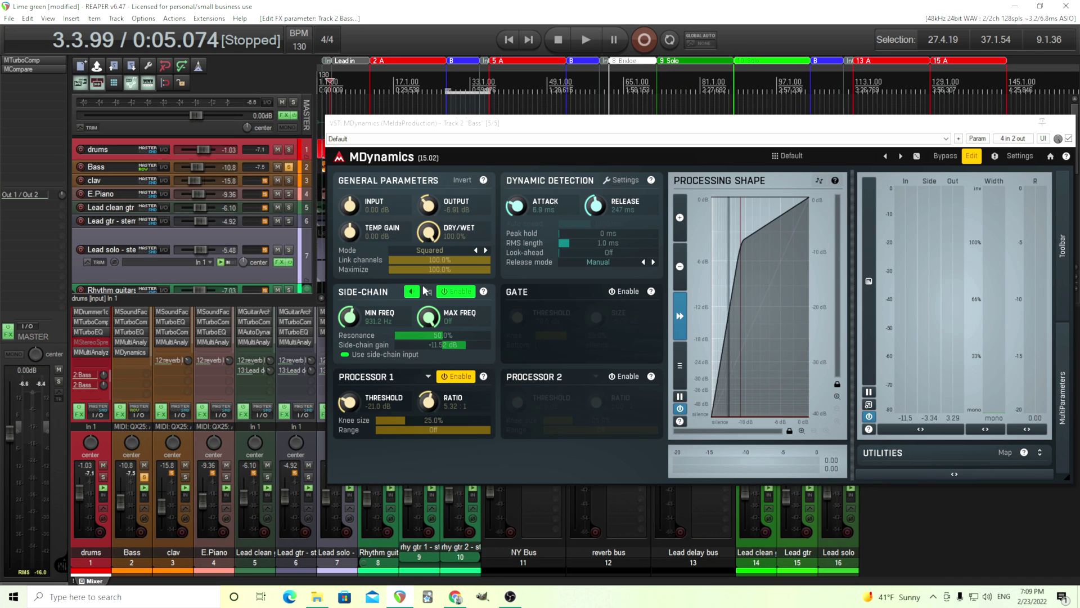
{"action": "left_click", "coordinate": [411, 292]}
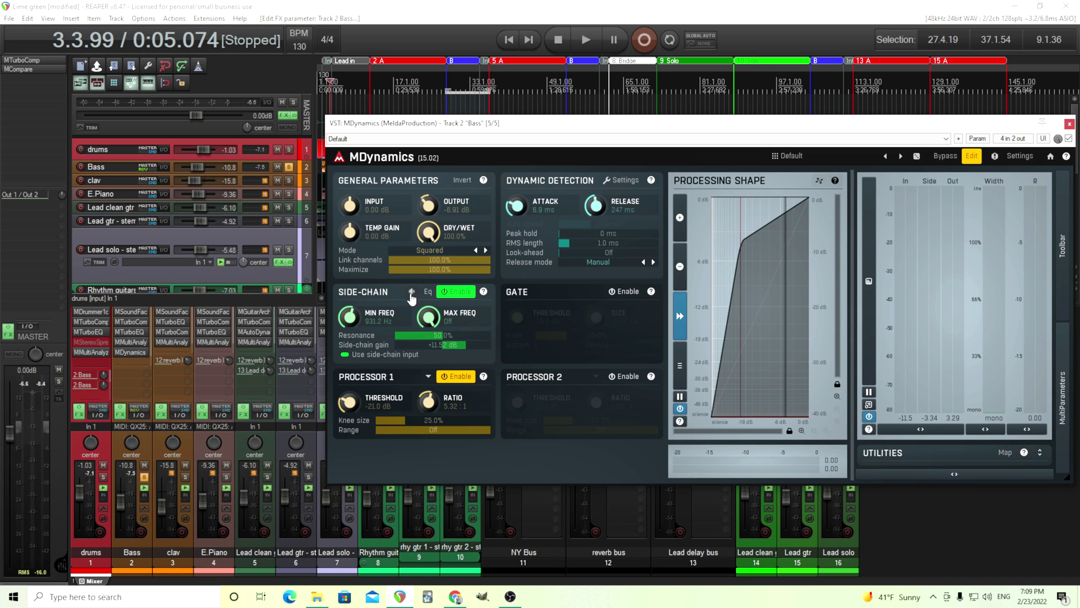
{"action": "left_click", "coordinate": [586, 40]}
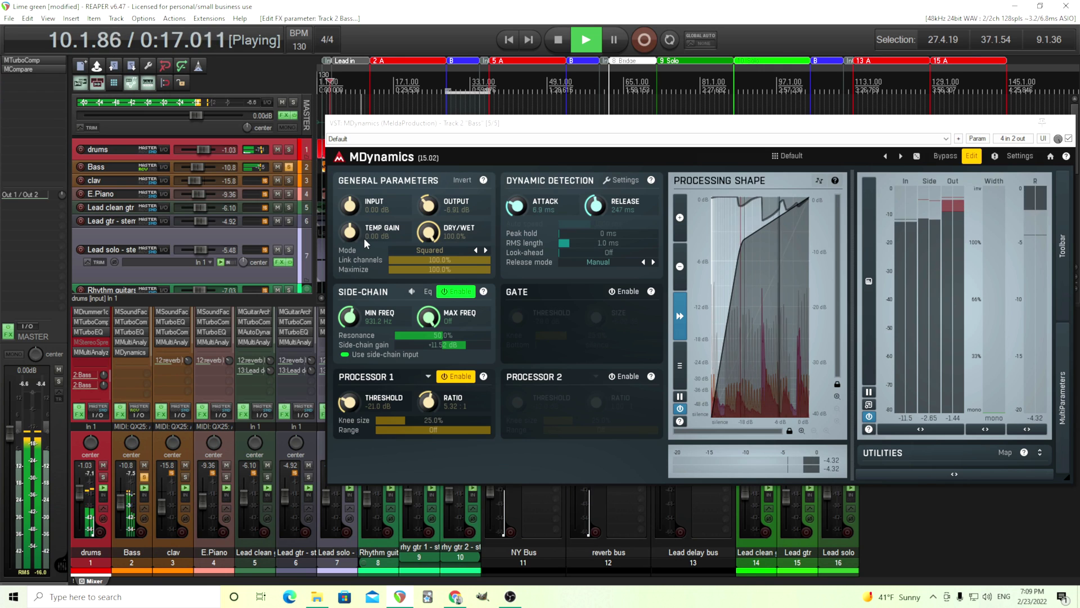
{"action": "left_click", "coordinate": [554, 48]}
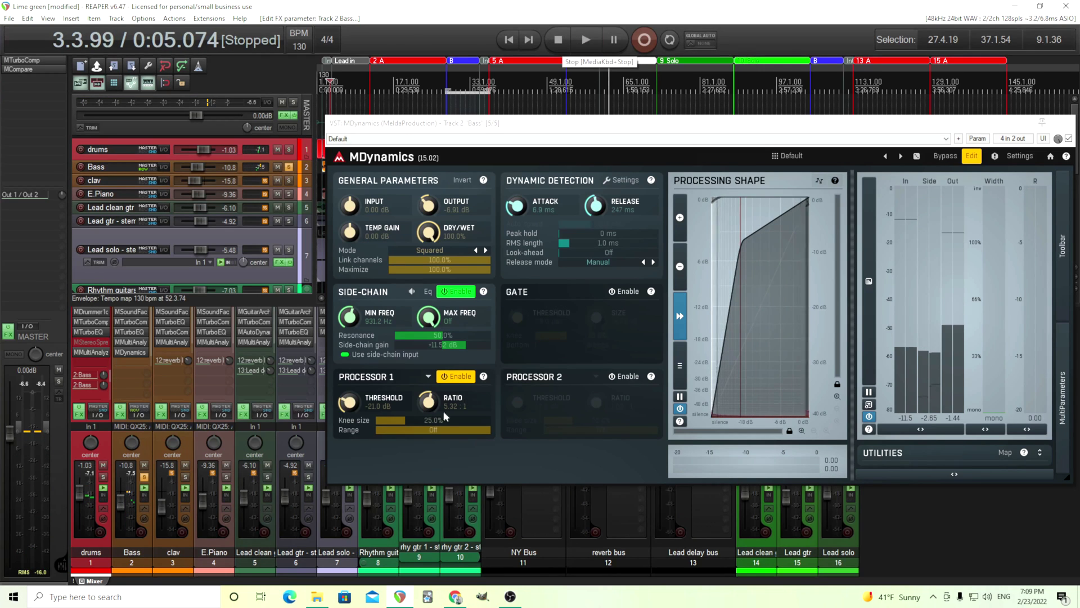
Lower Processor 1's threshold to -29.9 dB during playback
{"action": "left_click", "coordinate": [586, 40]}
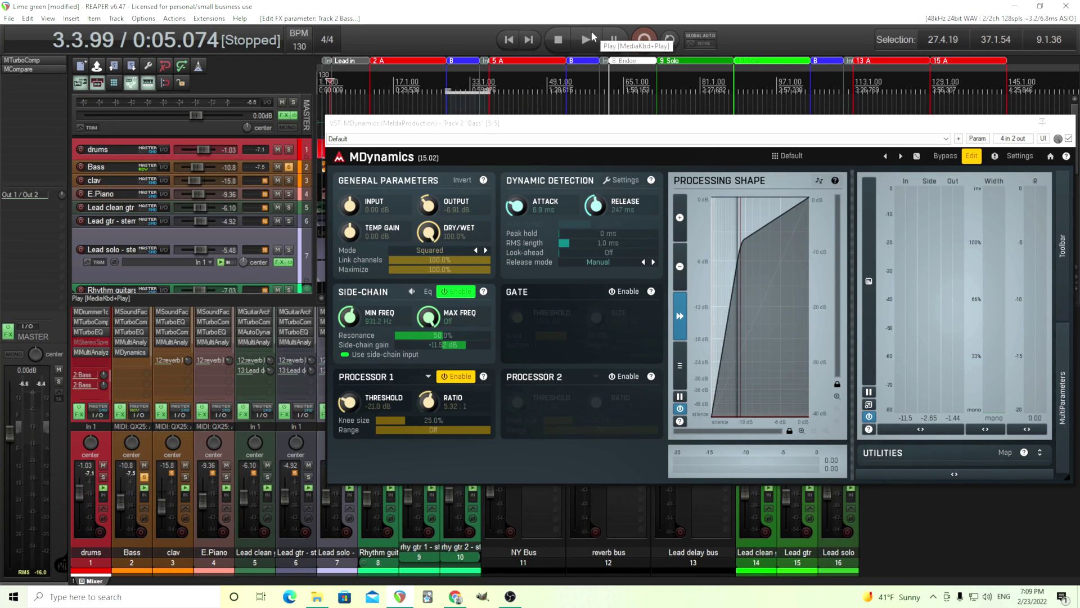
{"action": "left_click_drag", "start_coordinate": [348, 401], "coordinate": [349, 421]}
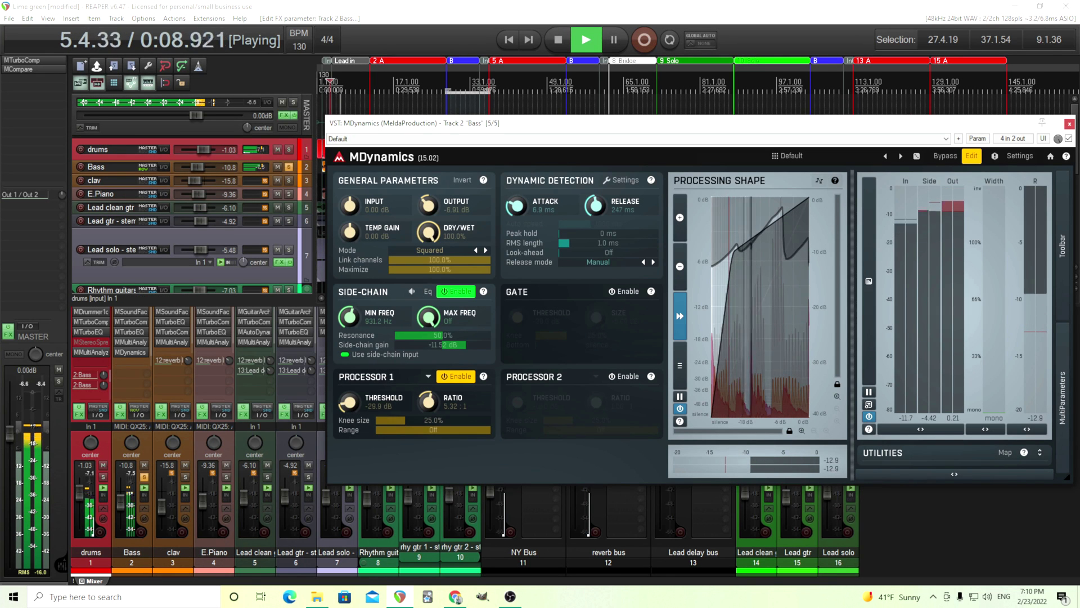
{"action": "key", "text": "space"}
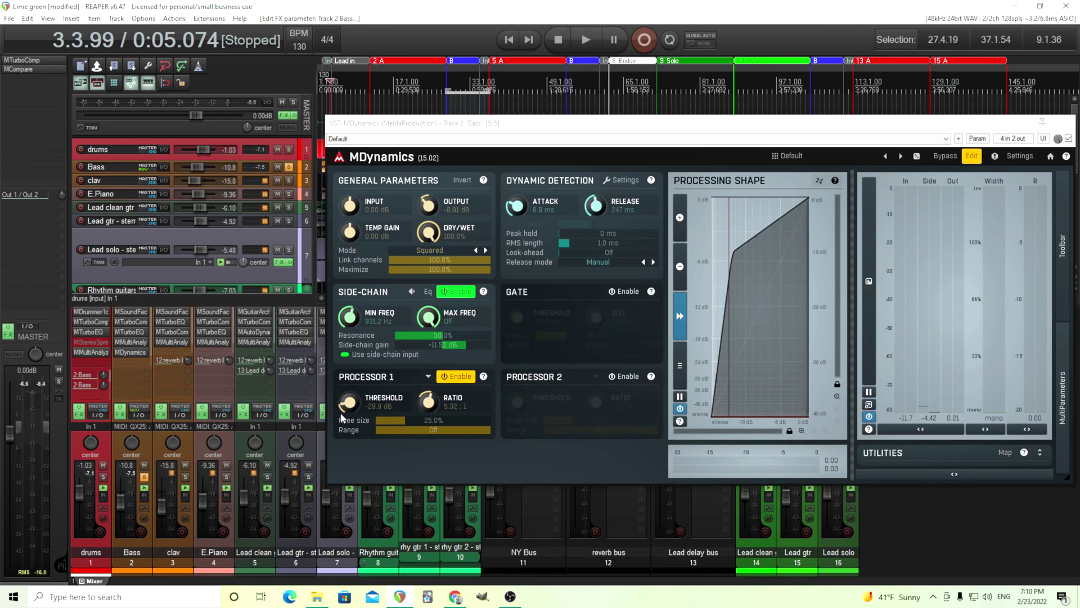
Delete MDynamics from the Bass track's effects and add the MCompressor plugin in its place
{"action": "right_click", "coordinate": [129, 352]}
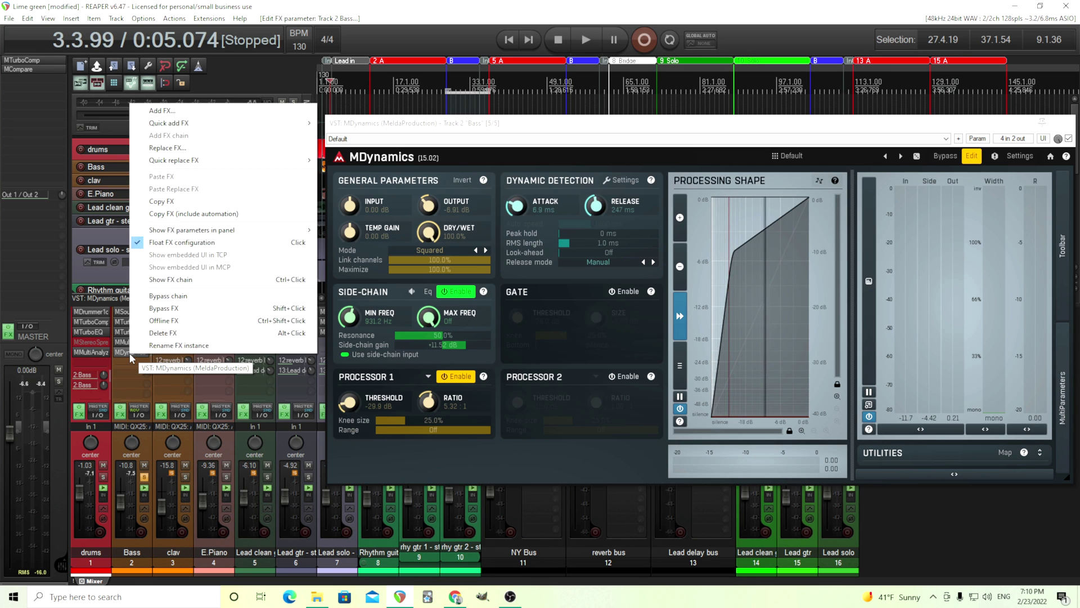
{"action": "left_click", "coordinate": [152, 333]}
{"action": "right_click", "coordinate": [130, 353]}
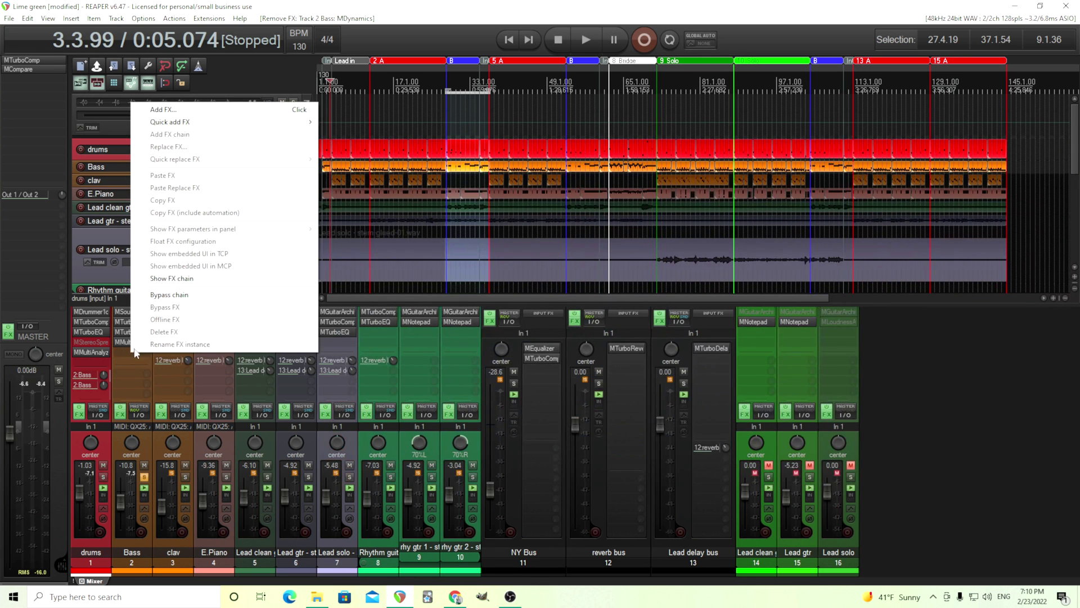
{"action": "mouse_move", "coordinate": [236, 122]}
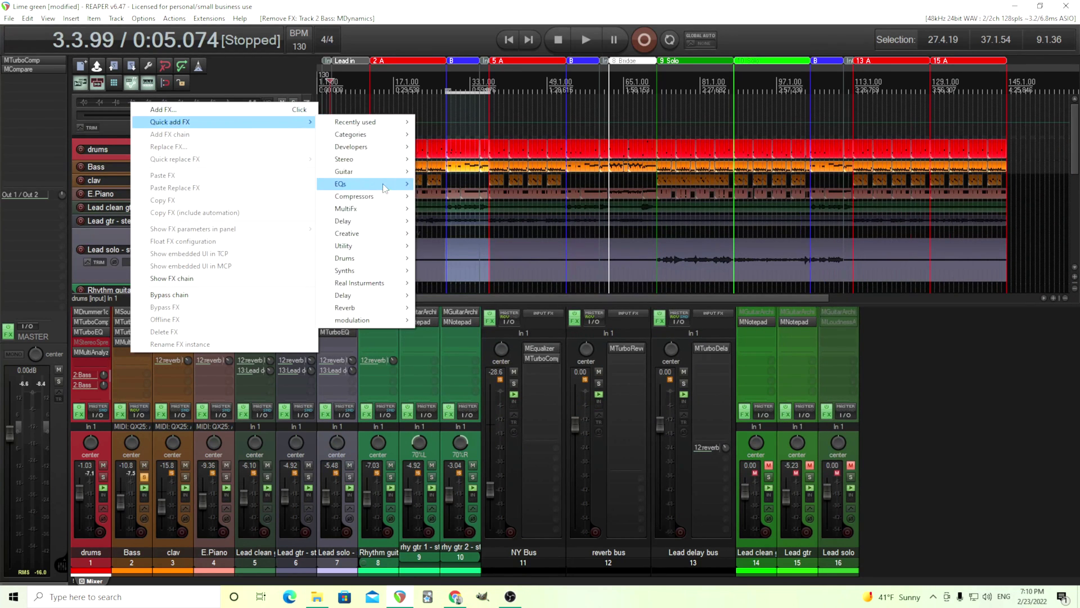
{"action": "mouse_move", "coordinate": [381, 198]}
{"action": "left_click", "coordinate": [461, 196]}
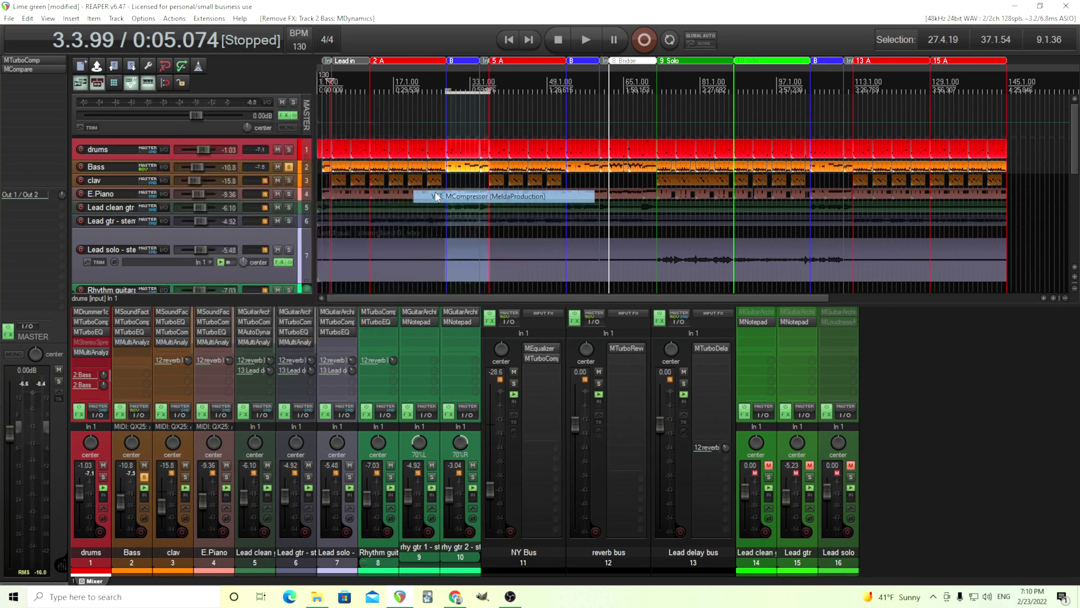
Route a send from the drums track into MCompressor on the Bass track, using audio 1/2 to 3/4 with MIDI set to None
{"action": "left_click_drag", "start_coordinate": [302, 45], "coordinate": [600, 152]}
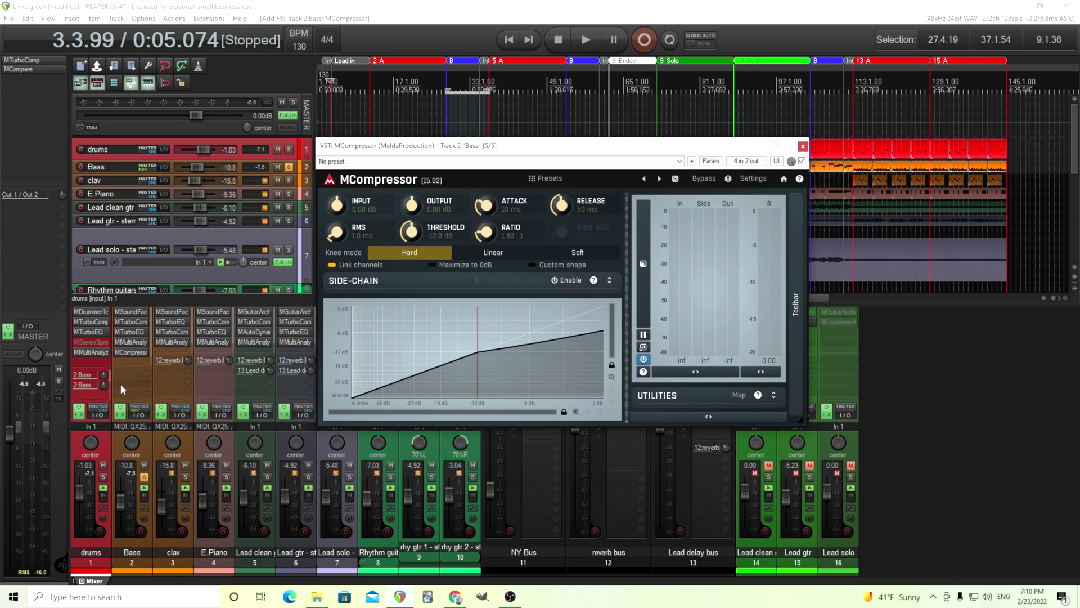
{"action": "left_click_drag", "start_coordinate": [96, 414], "coordinate": [531, 302]}
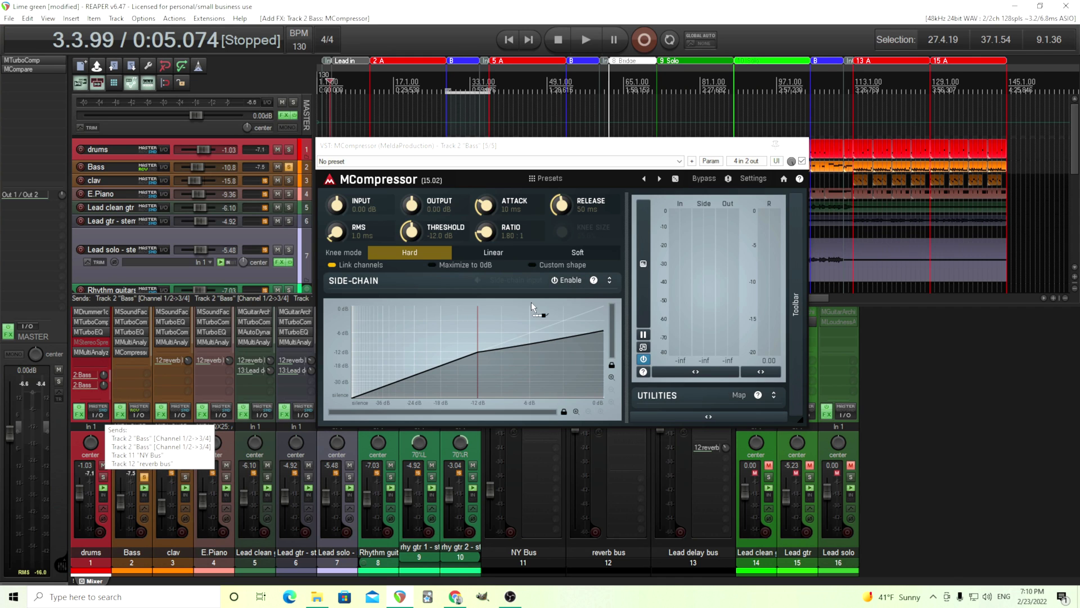
{"action": "left_click", "coordinate": [665, 363]}
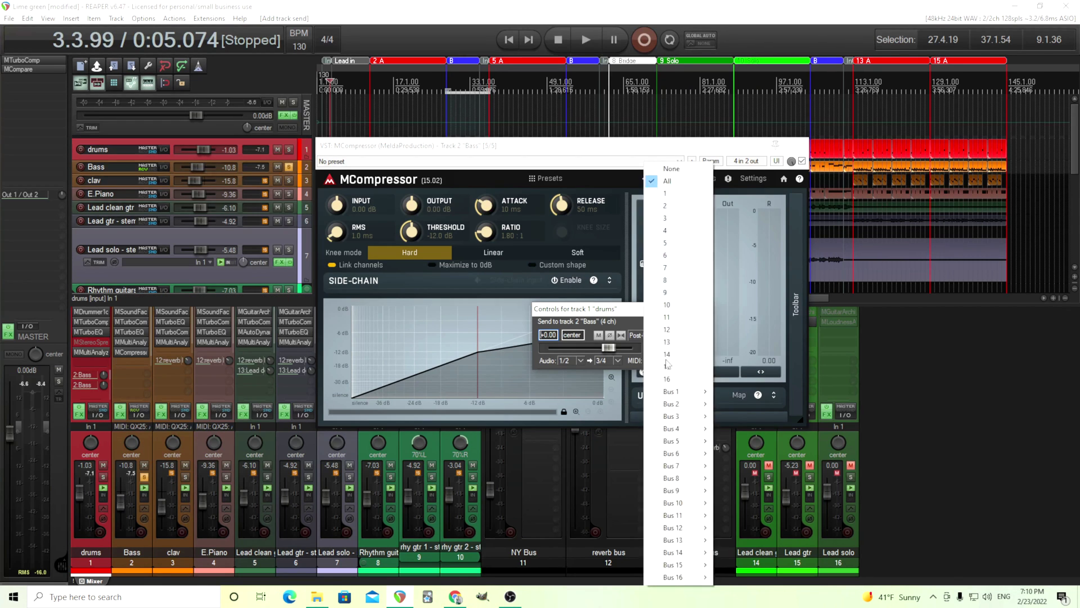
{"action": "left_click", "coordinate": [672, 167]}
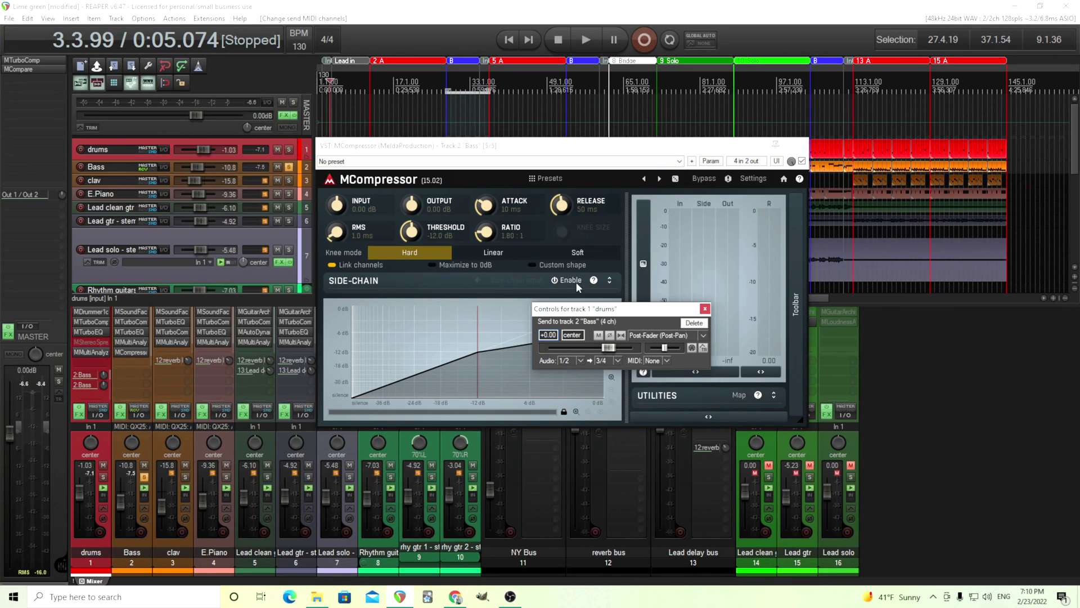
Enable MCompressor's side-chain section with its monitoring during a short playback, and switch on the external side-chain input
{"action": "left_click", "coordinate": [610, 280]}
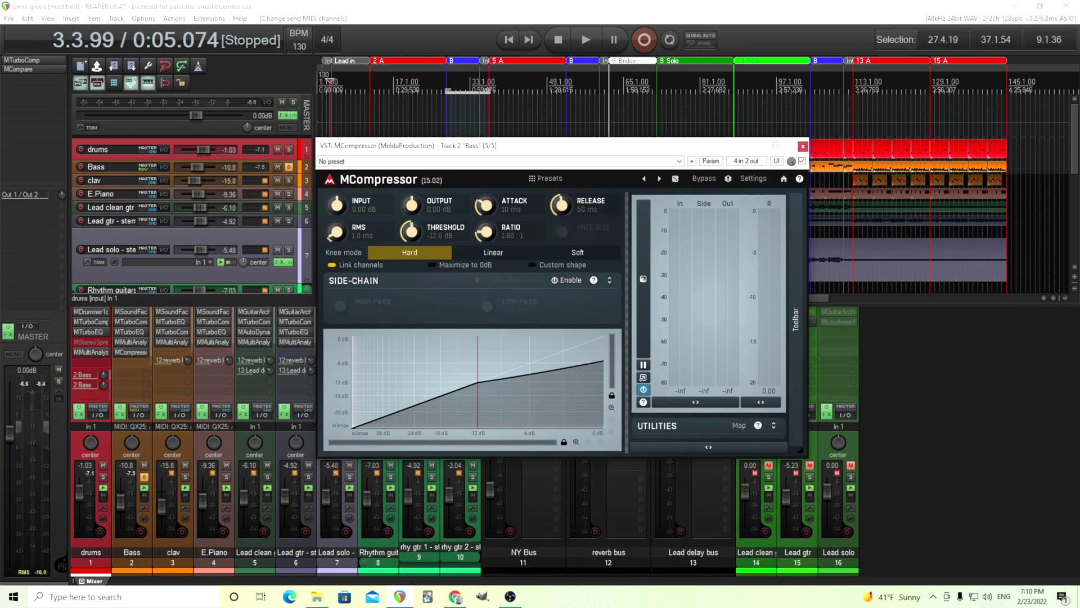
{"action": "left_click", "coordinate": [580, 47]}
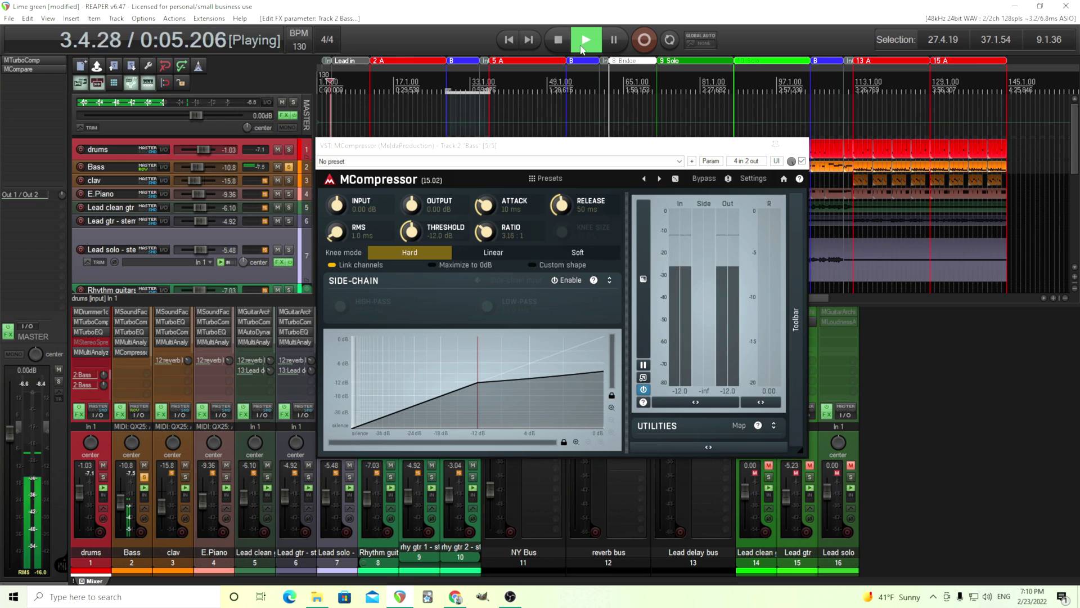
{"action": "left_click", "coordinate": [567, 281]}
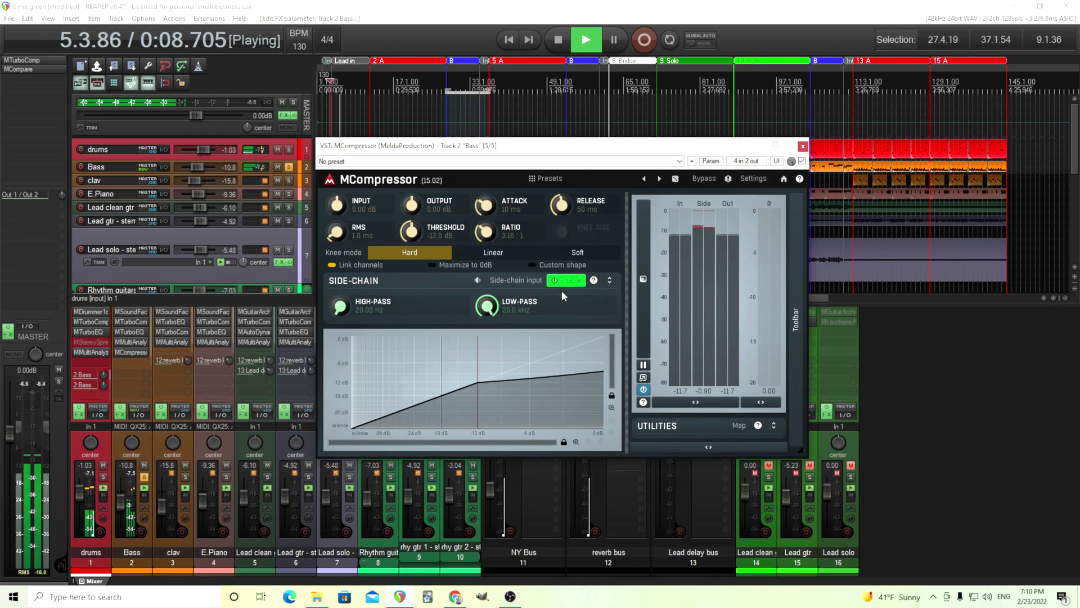
{"action": "left_click", "coordinate": [477, 281]}
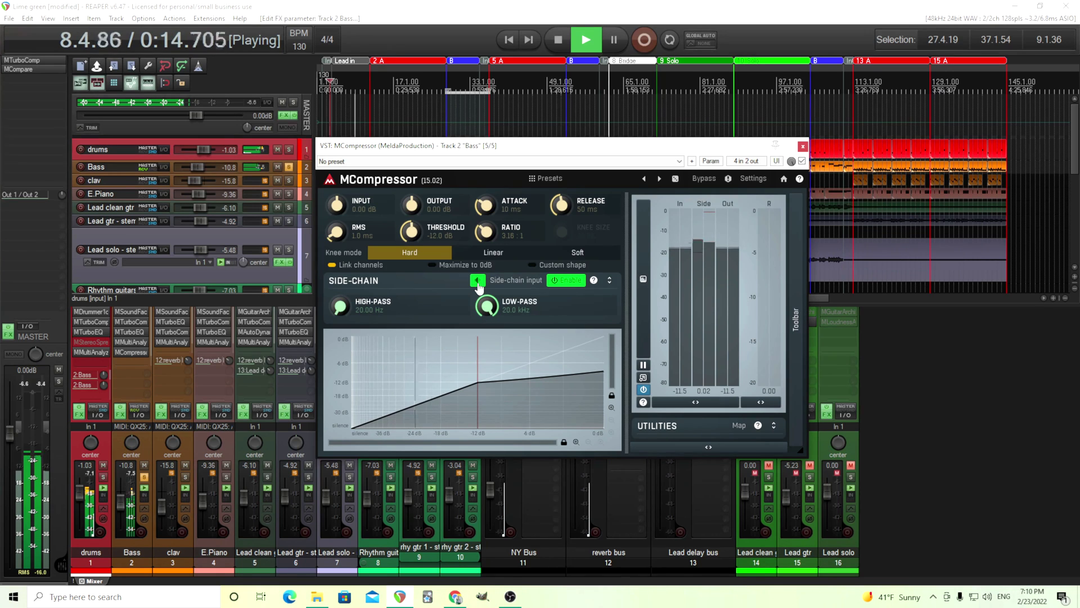
{"action": "left_click", "coordinate": [561, 37]}
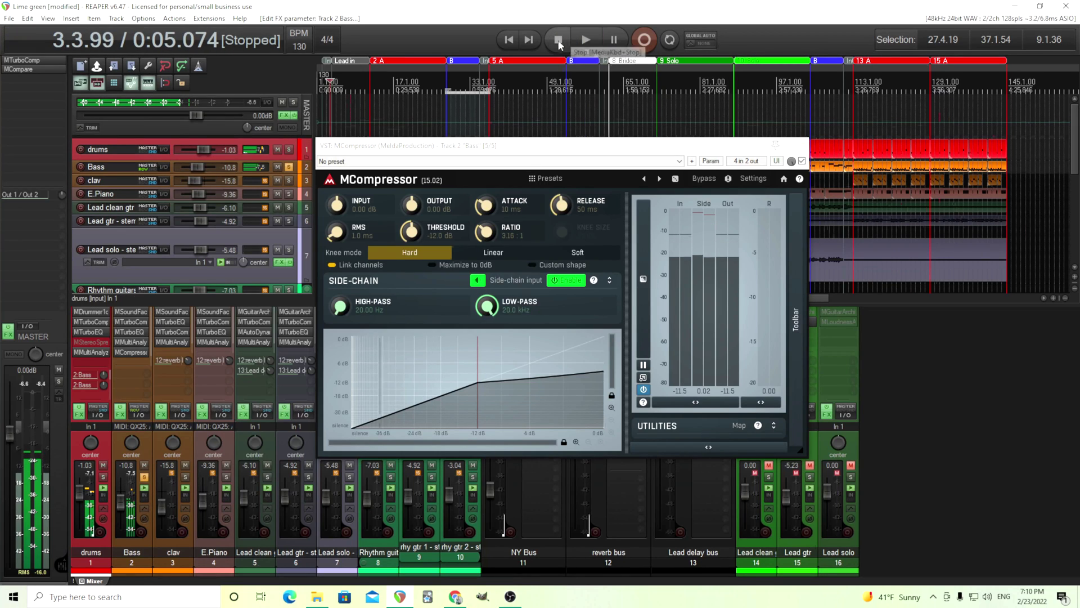
{"action": "left_click", "coordinate": [516, 281]}
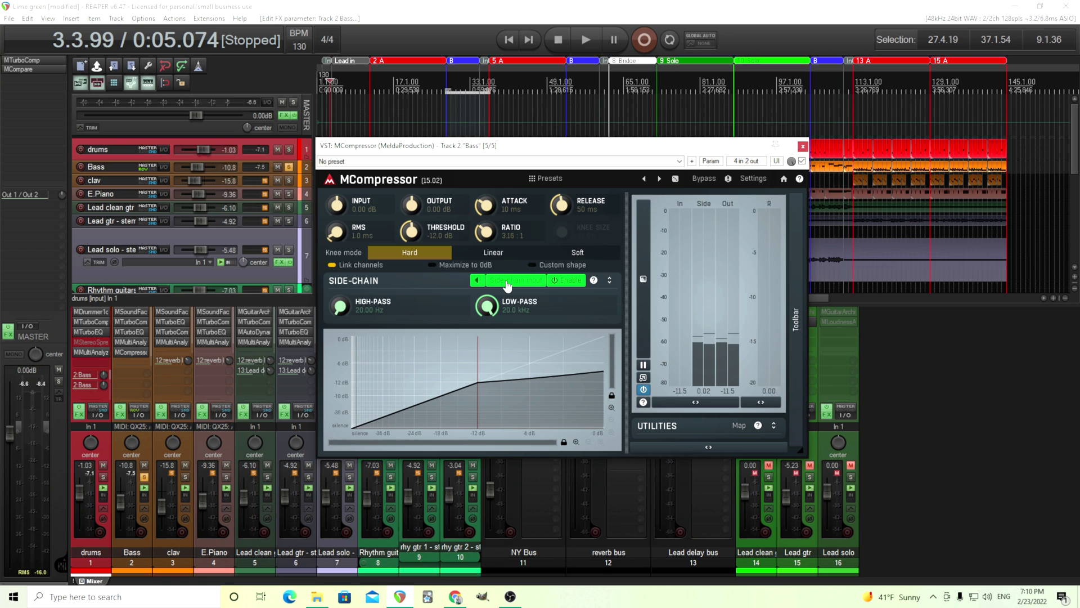
During playback, set MCompressor's side-chain low-pass to 240.5 Hz, the ratio to 3.94:1 and the threshold to -15.7 dB
{"action": "left_click", "coordinate": [582, 42]}
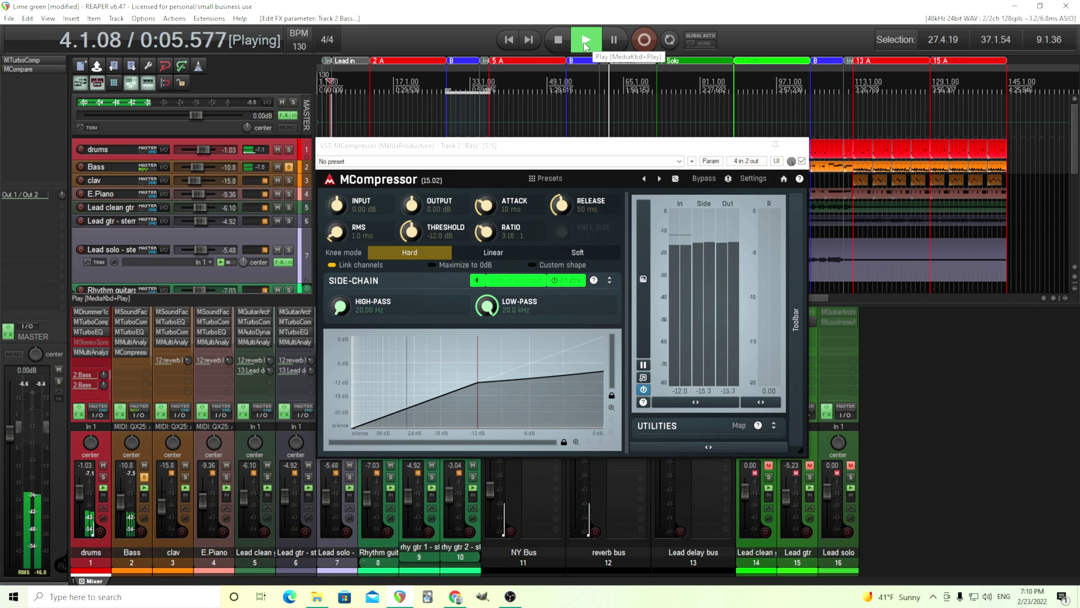
{"action": "mouse_move", "coordinate": [488, 318]}
{"action": "left_mouse_down"}
{"action": "mouse_move", "coordinate": [487, 338]}
{"action": "mouse_move", "coordinate": [485, 318]}
{"action": "left_mouse_up"}
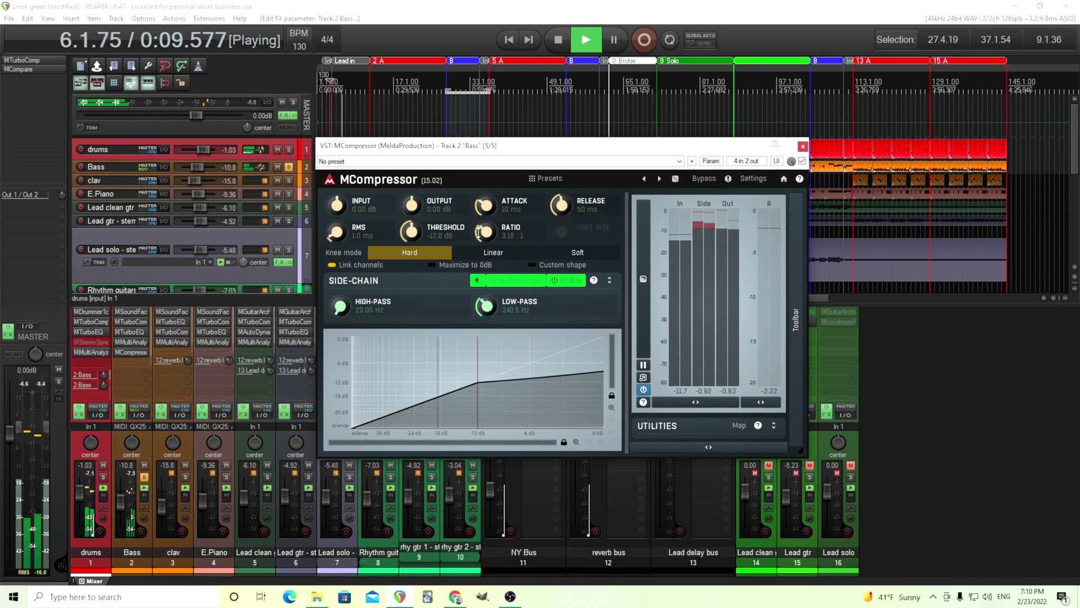
{"action": "left_click_drag", "start_coordinate": [484, 232], "coordinate": [479, 231]}
{"action": "left_click_drag", "start_coordinate": [410, 229], "coordinate": [410, 242]}
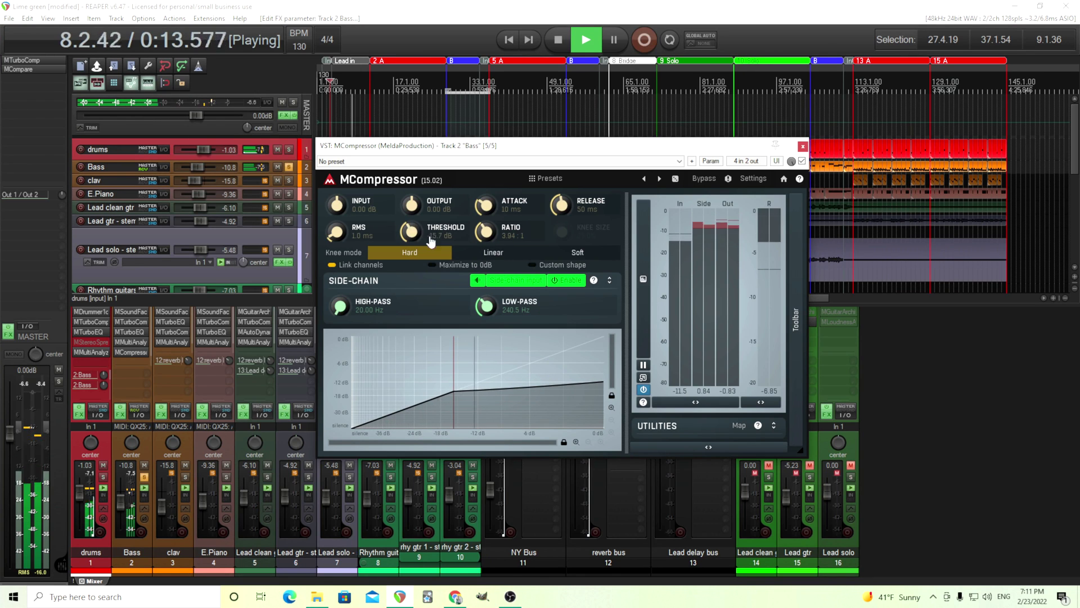
Lower the side-chain low-pass to 123.8 Hz, play back the bass with side-chain monitoring off, and stop playback
{"action": "left_click_drag", "start_coordinate": [485, 306], "coordinate": [485, 332]}
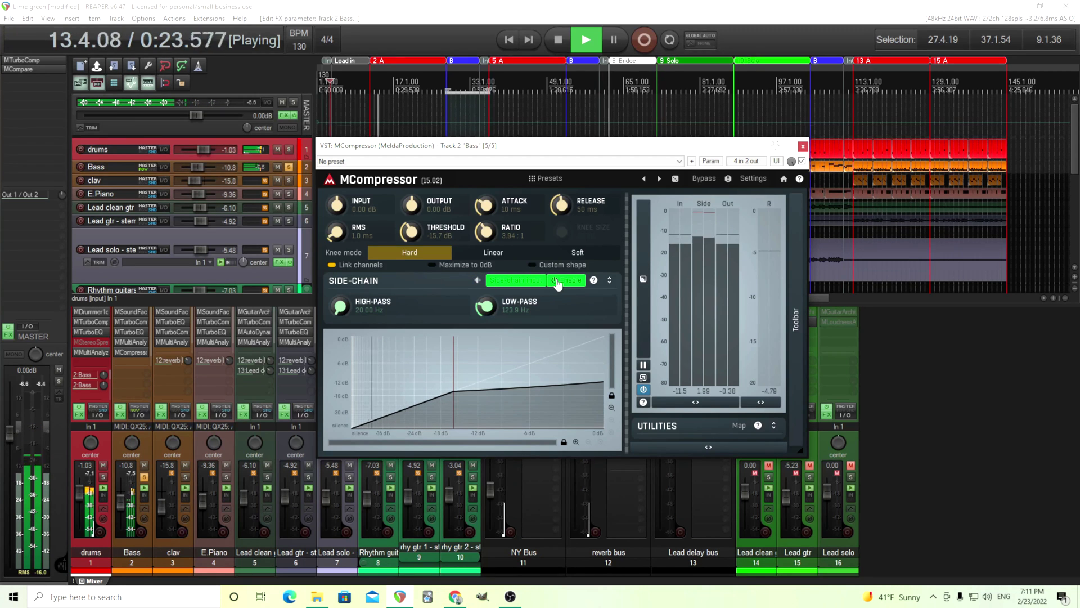
{"action": "left_click", "coordinate": [558, 44]}
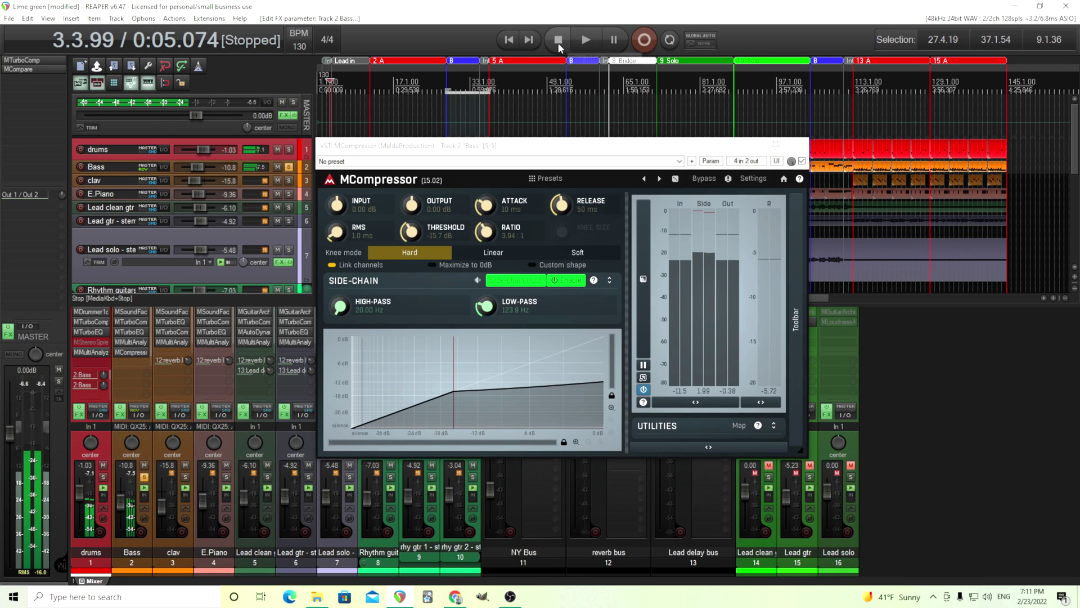